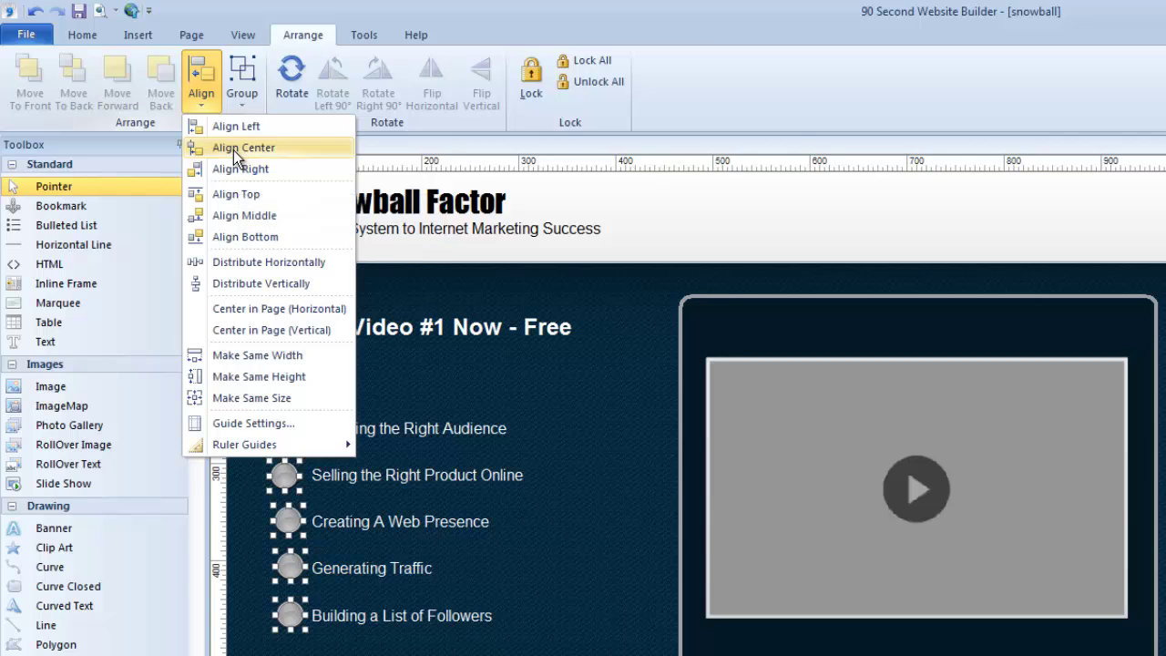
Align the five grey bullet circles beside the list to a common vertical centre line and deselect them
{"action": "left_click", "coordinate": [234, 151]}
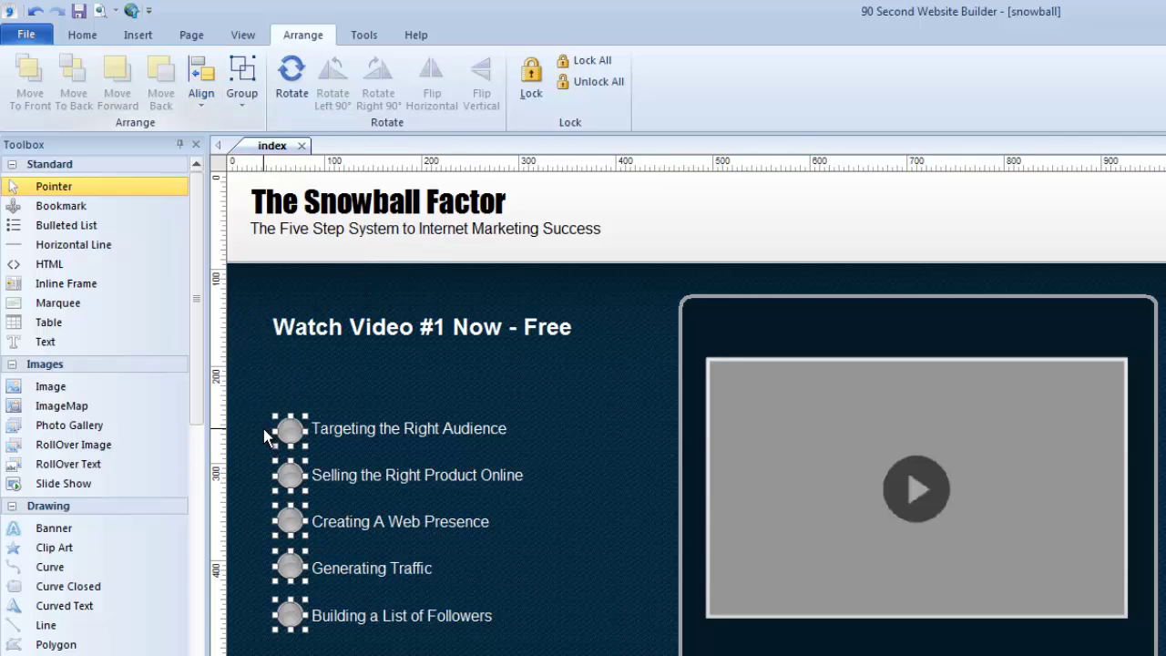
{"action": "key", "text": "Escape"}
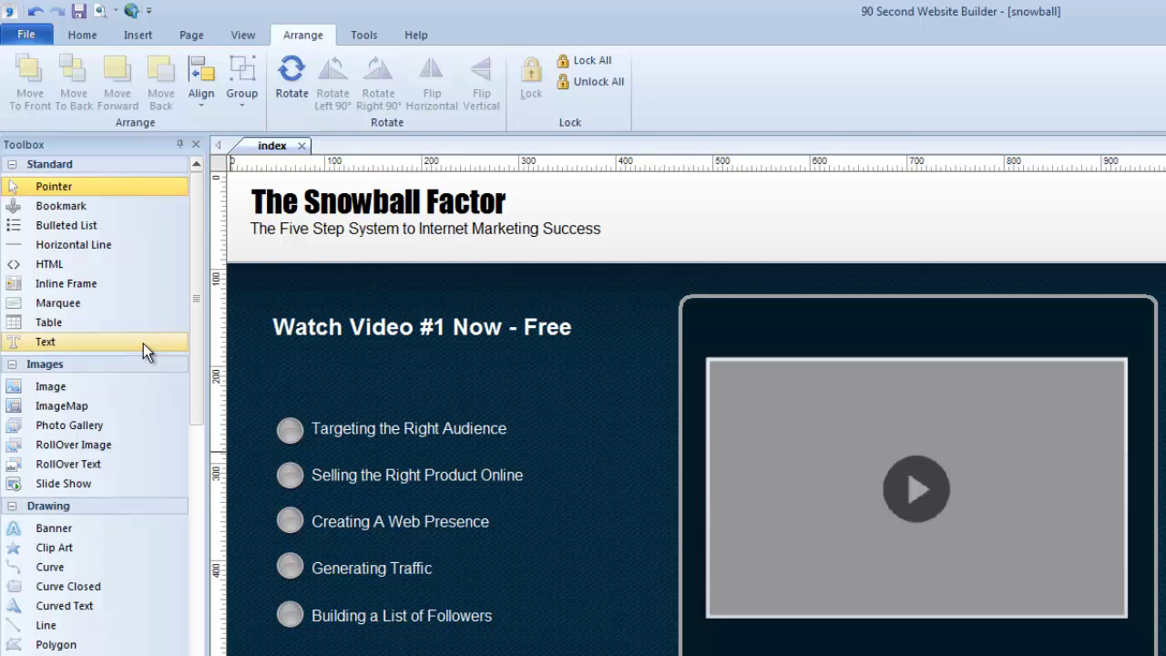
Insert the Arrow02-Big image from the snowball folder into the area between the heading and the list
{"action": "left_click", "coordinate": [60, 385]}
{"action": "left_click_drag", "start_coordinate": [391, 351], "coordinate": [580, 488]}
{"action": "left_click", "coordinate": [827, 419]}
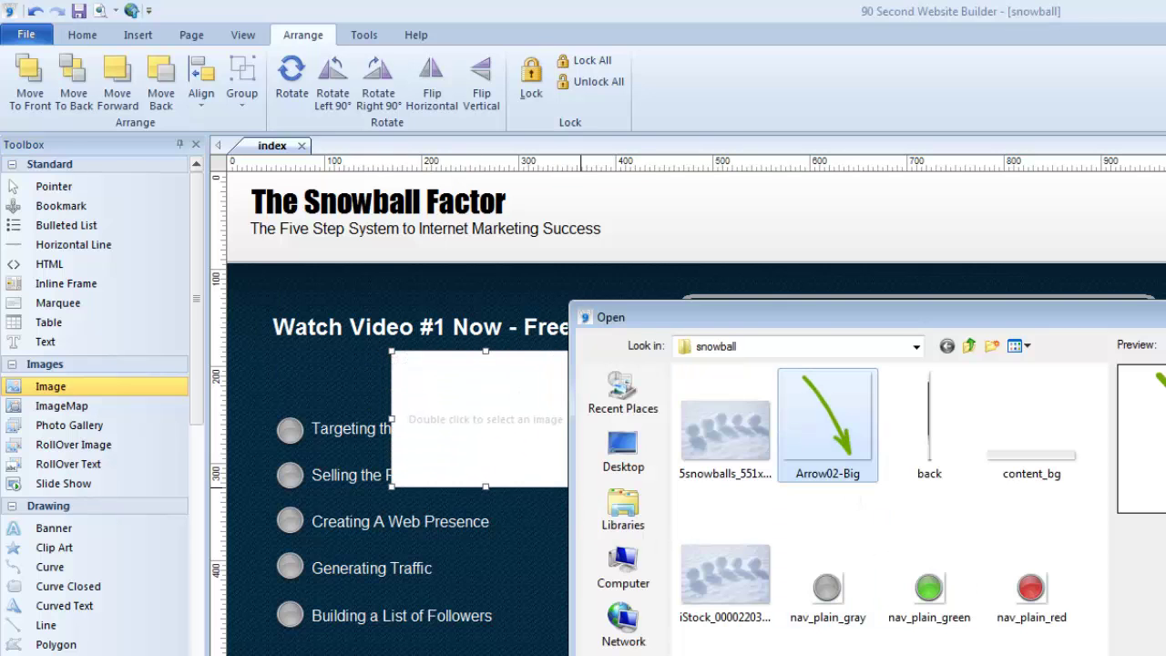
{"action": "left_click_drag", "start_coordinate": [999, 312], "coordinate": [908, 109]}
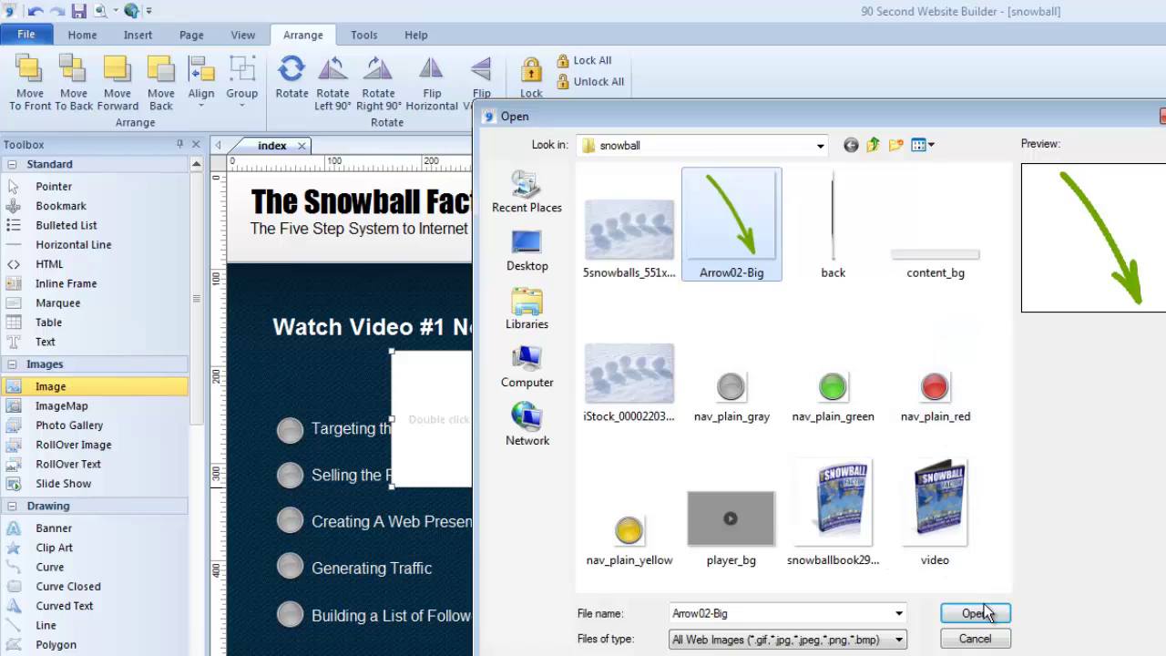
{"action": "left_click", "coordinate": [952, 612]}
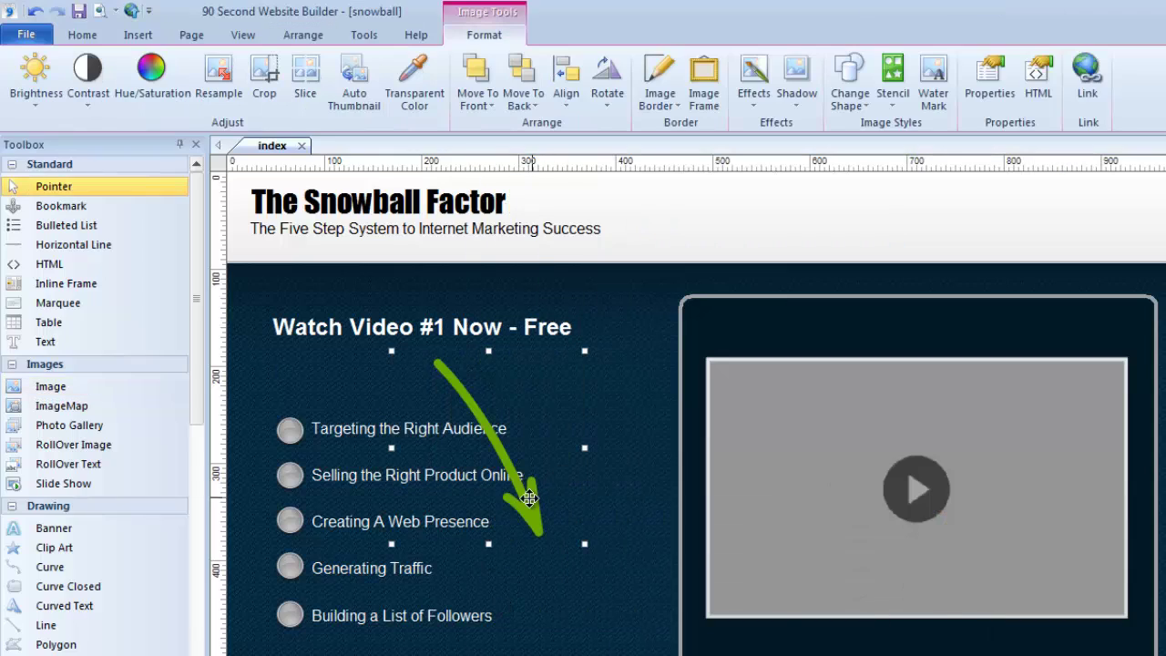
Try the arrow image at several positions over the heading and the list text
{"action": "left_click_drag", "start_coordinate": [536, 499], "coordinate": [529, 411]}
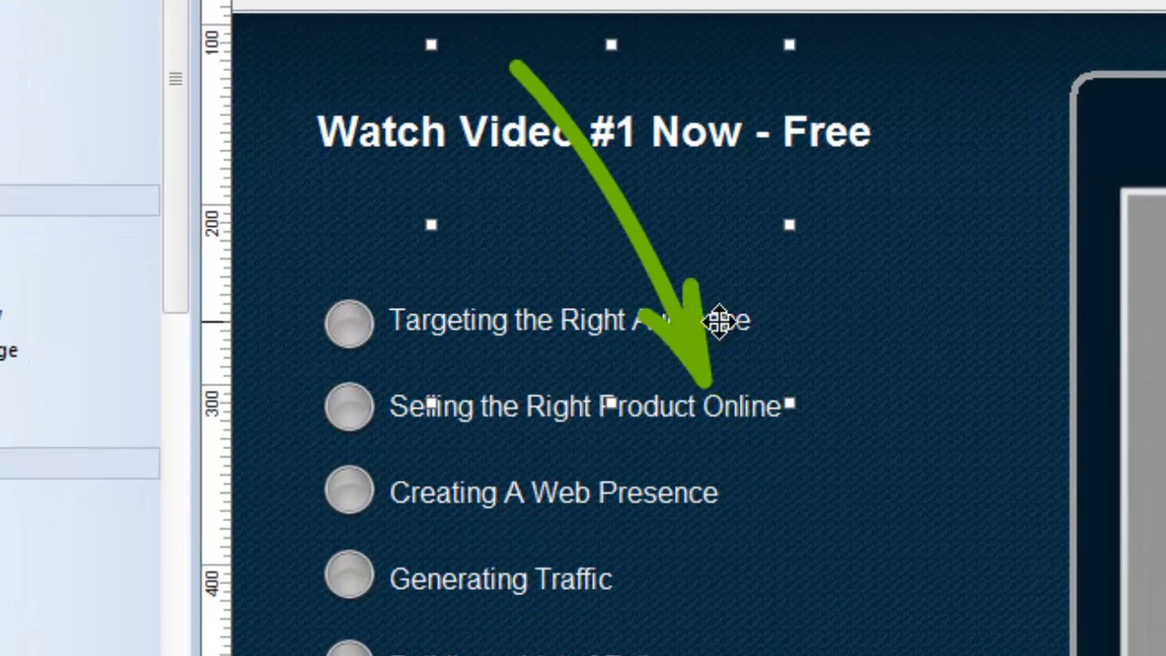
{"action": "left_click_drag", "start_coordinate": [720, 320], "coordinate": [739, 519]}
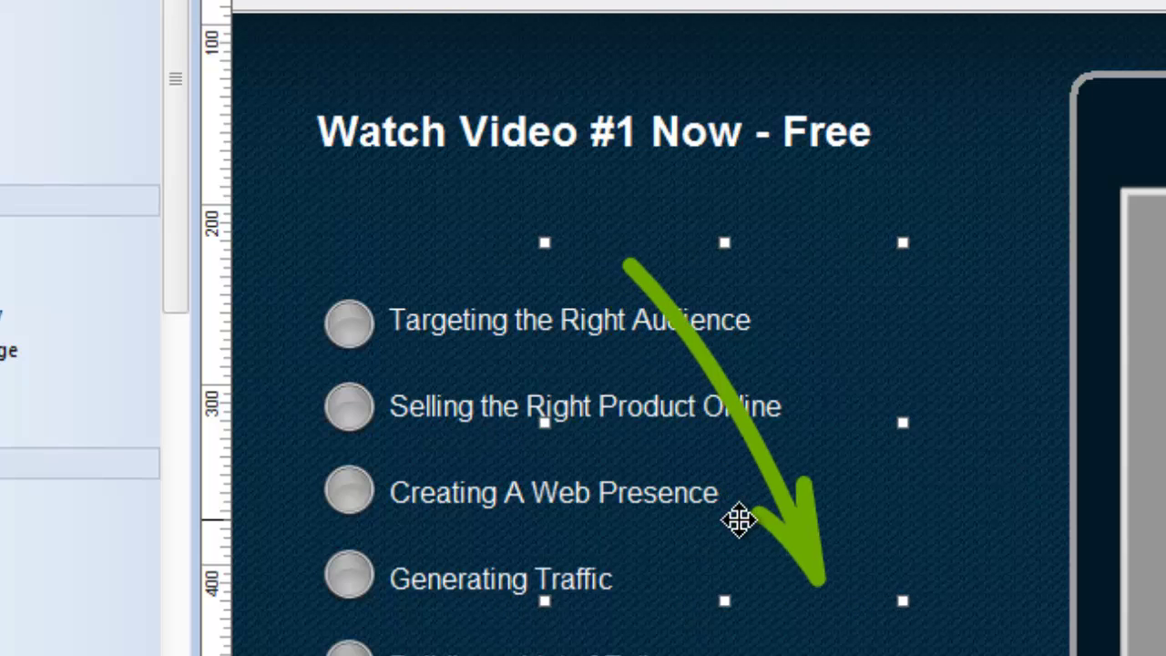
{"action": "left_click_drag", "start_coordinate": [811, 537], "coordinate": [801, 376]}
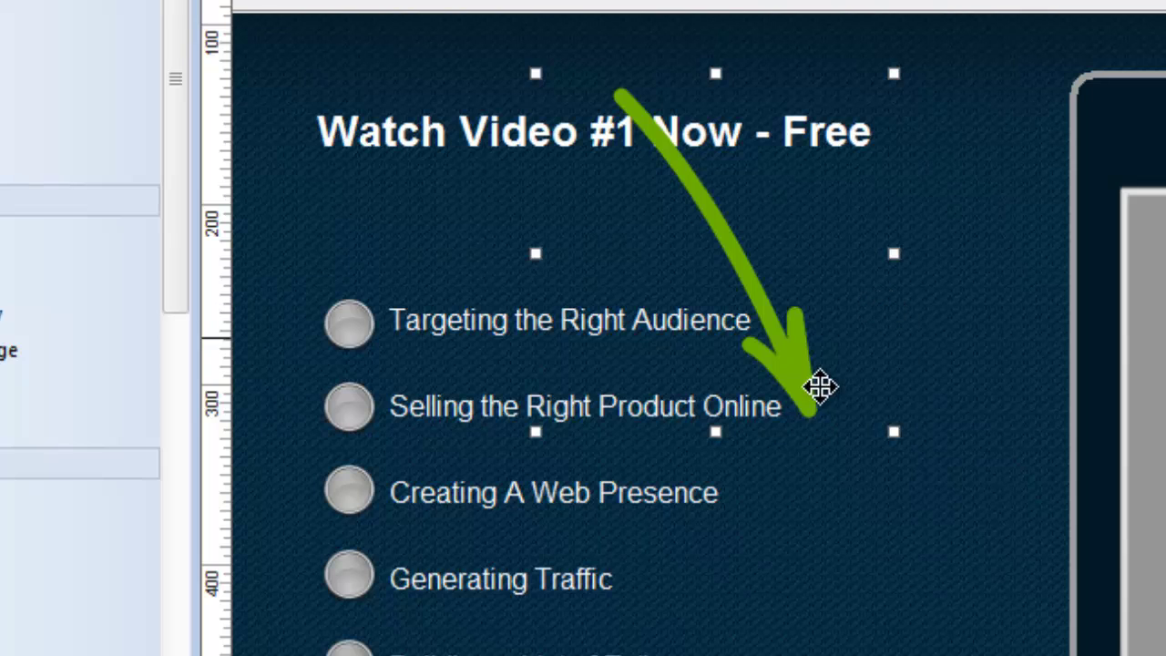
{"action": "left_click_drag", "start_coordinate": [756, 295], "coordinate": [690, 264]}
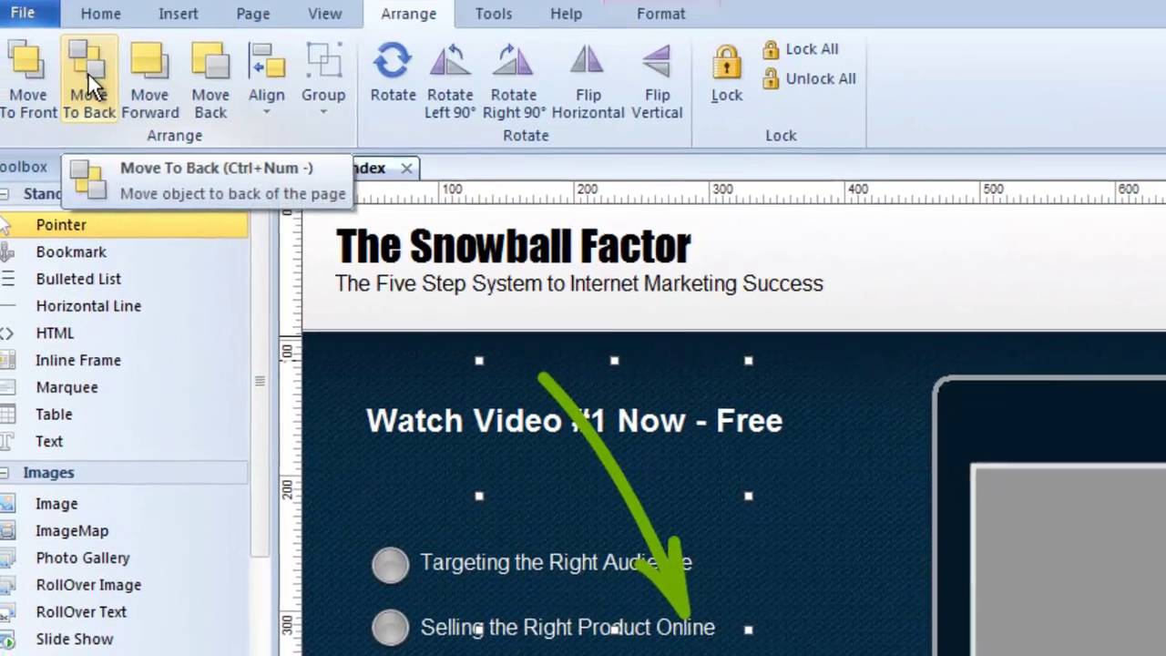
Send the arrow image to the back of the page and try it behind the heading and list text
{"action": "left_click", "coordinate": [99, 100]}
{"action": "left_click_drag", "start_coordinate": [625, 503], "coordinate": [553, 637]}
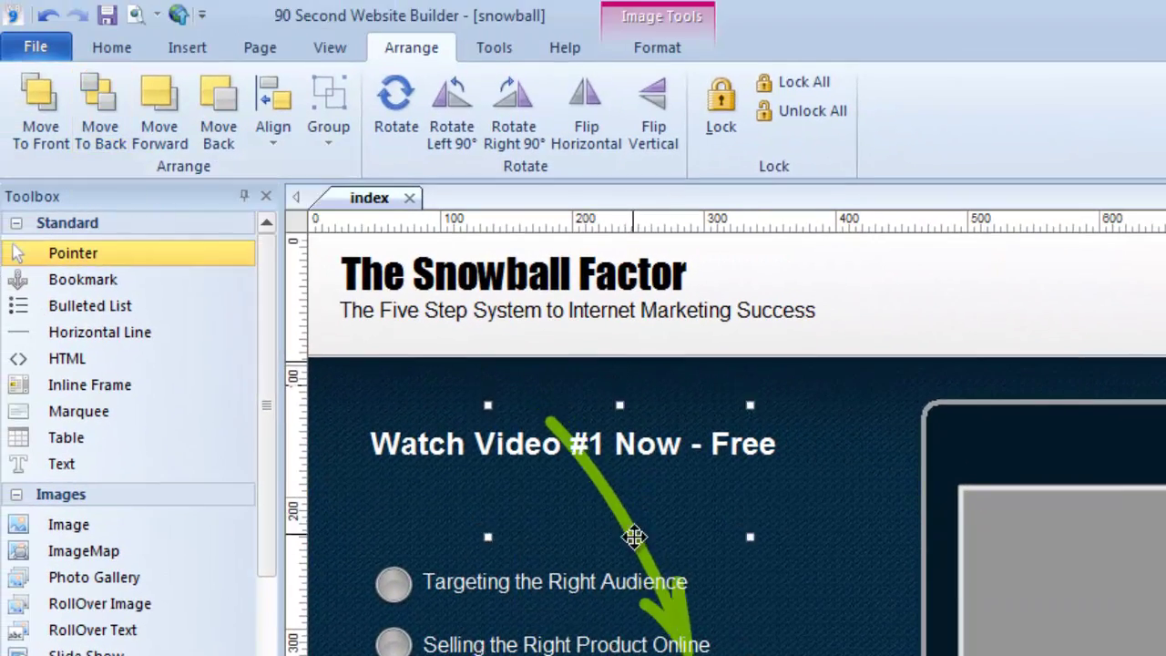
{"action": "left_click_drag", "start_coordinate": [368, 455], "coordinate": [364, 268]}
{"action": "left_click_drag", "start_coordinate": [215, 84], "coordinate": [396, 99]}
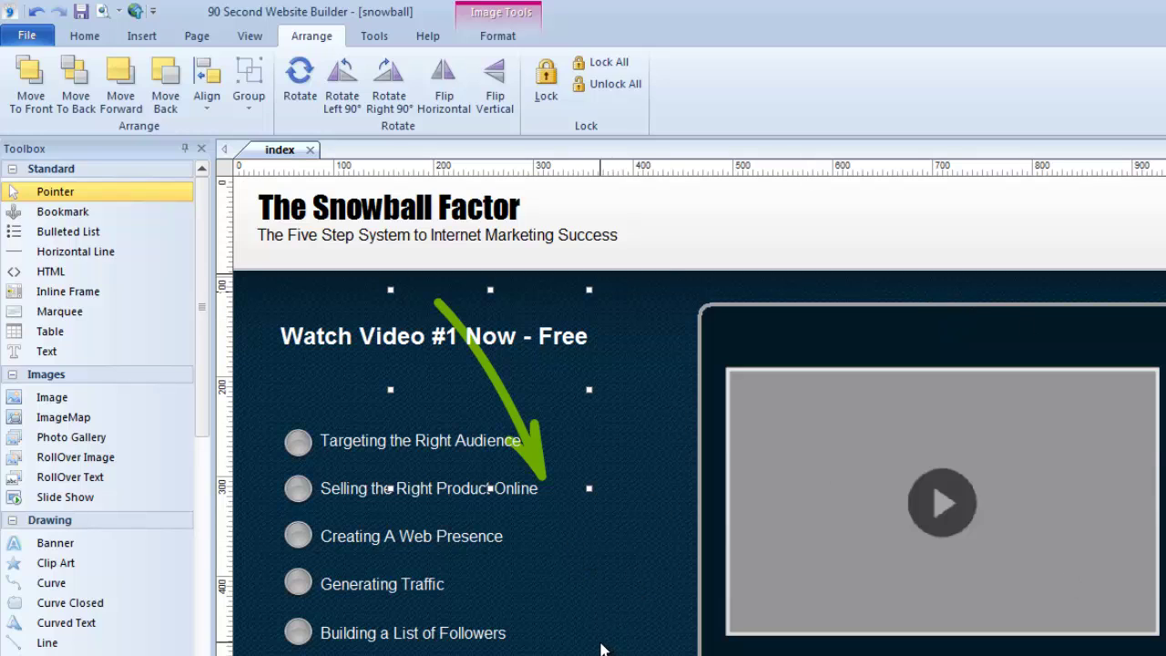
Examine the page's background image path in the style settings of the page properties
{"action": "right_click", "coordinate": [665, 241]}
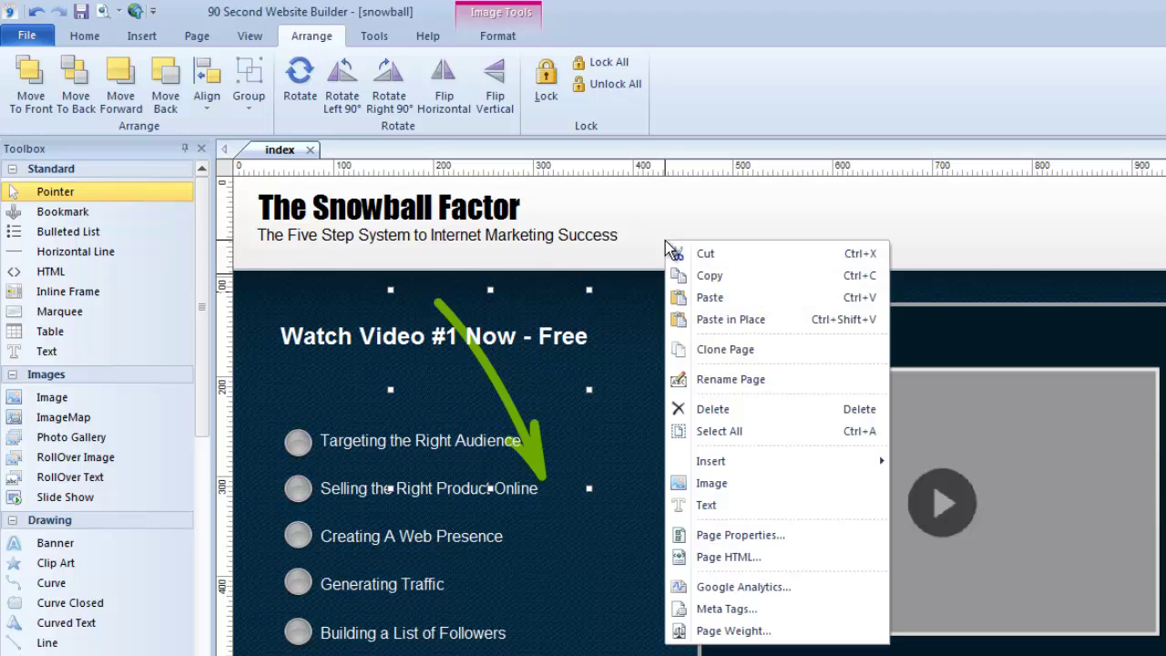
{"action": "left_click", "coordinate": [719, 533]}
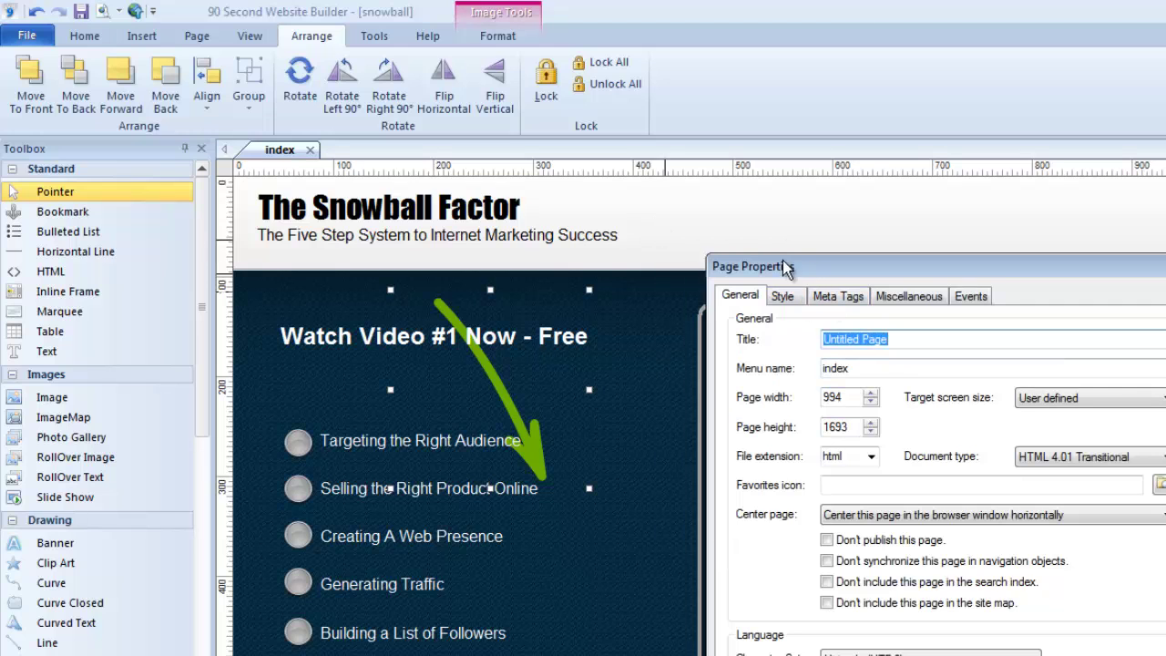
{"action": "left_click_drag", "start_coordinate": [786, 266], "coordinate": [620, 233]}
{"action": "left_click", "coordinate": [588, 257]}
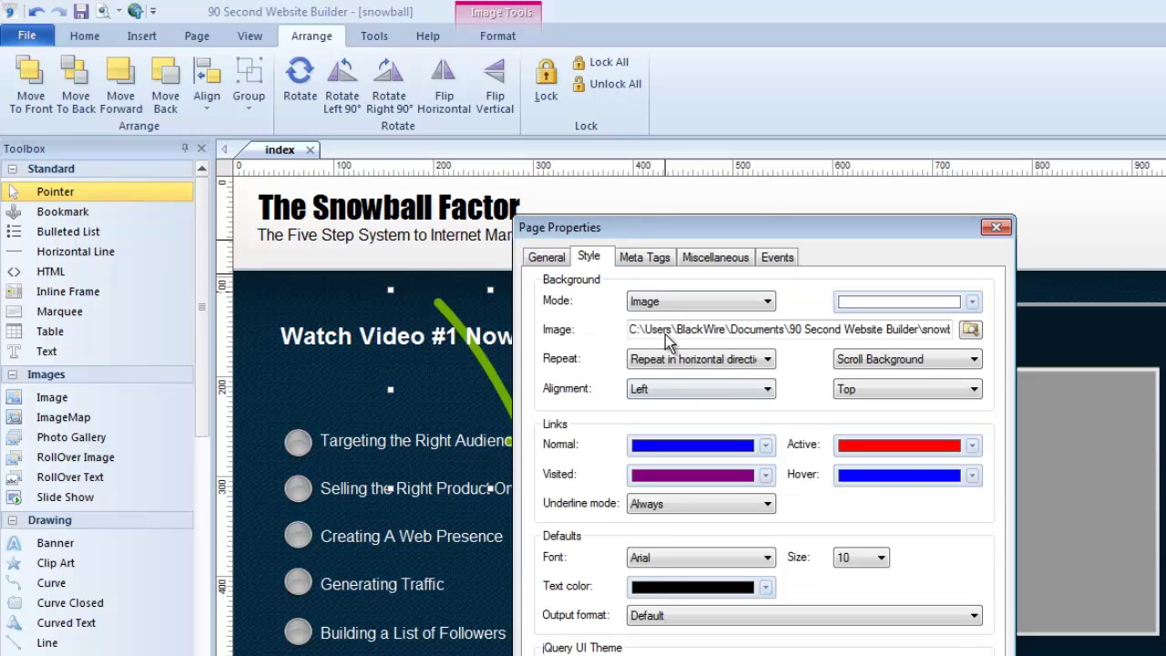
{"action": "left_click_drag", "start_coordinate": [635, 329], "coordinate": [974, 339]}
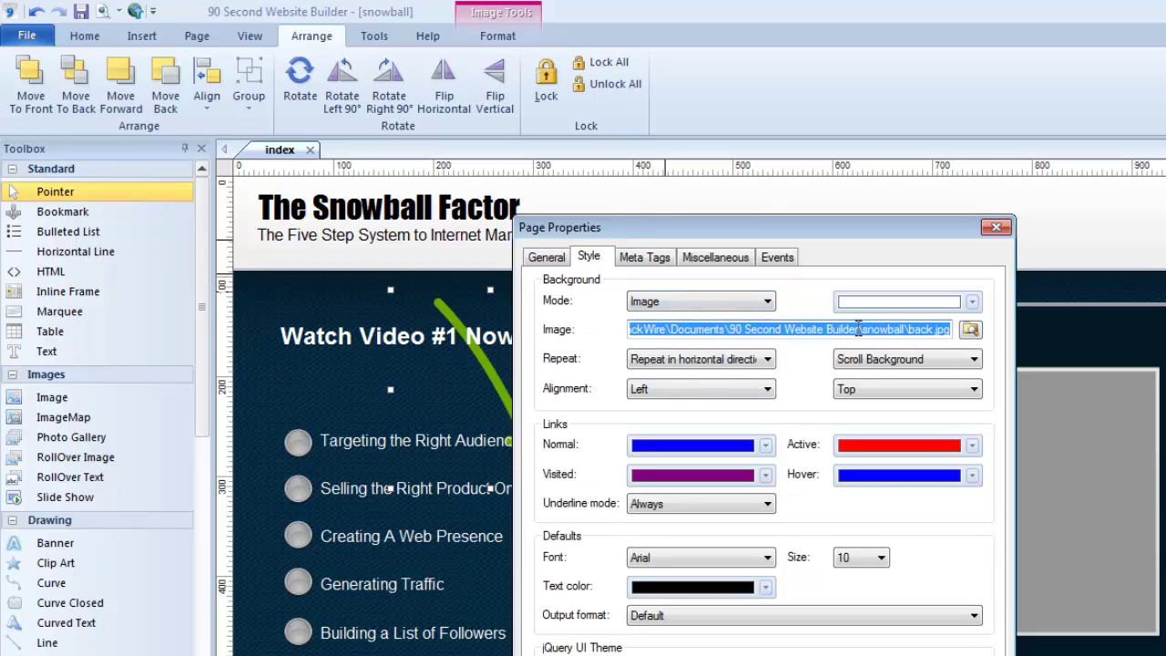
{"action": "left_click", "coordinate": [904, 331]}
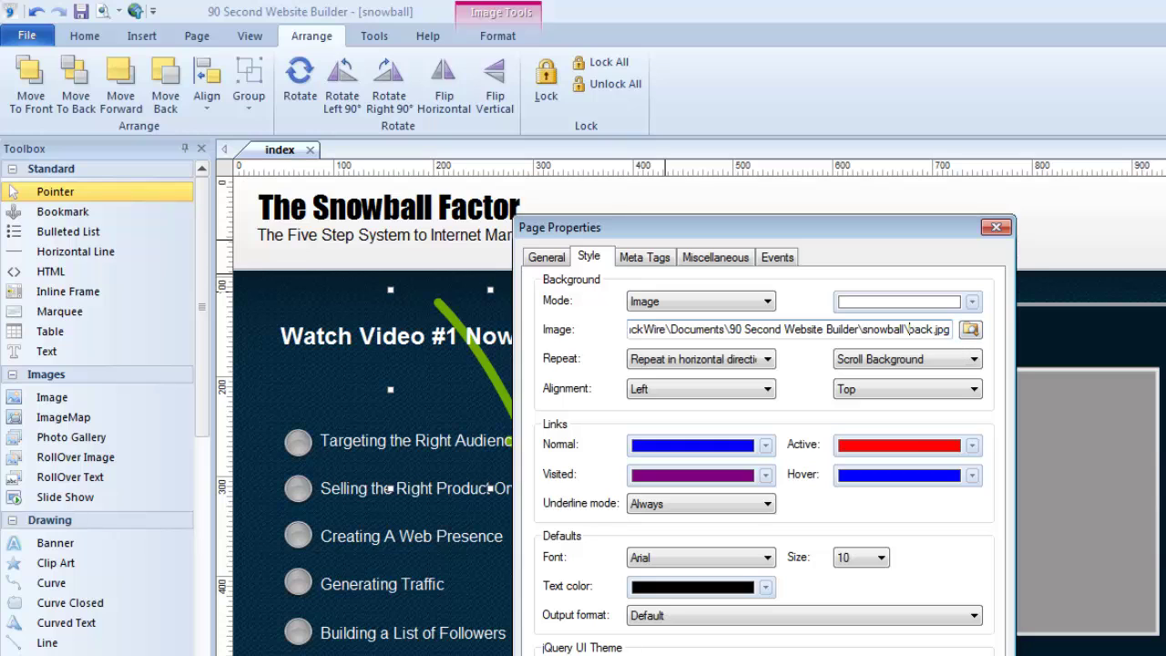
{"action": "left_click_drag", "start_coordinate": [903, 242], "coordinate": [907, 174]}
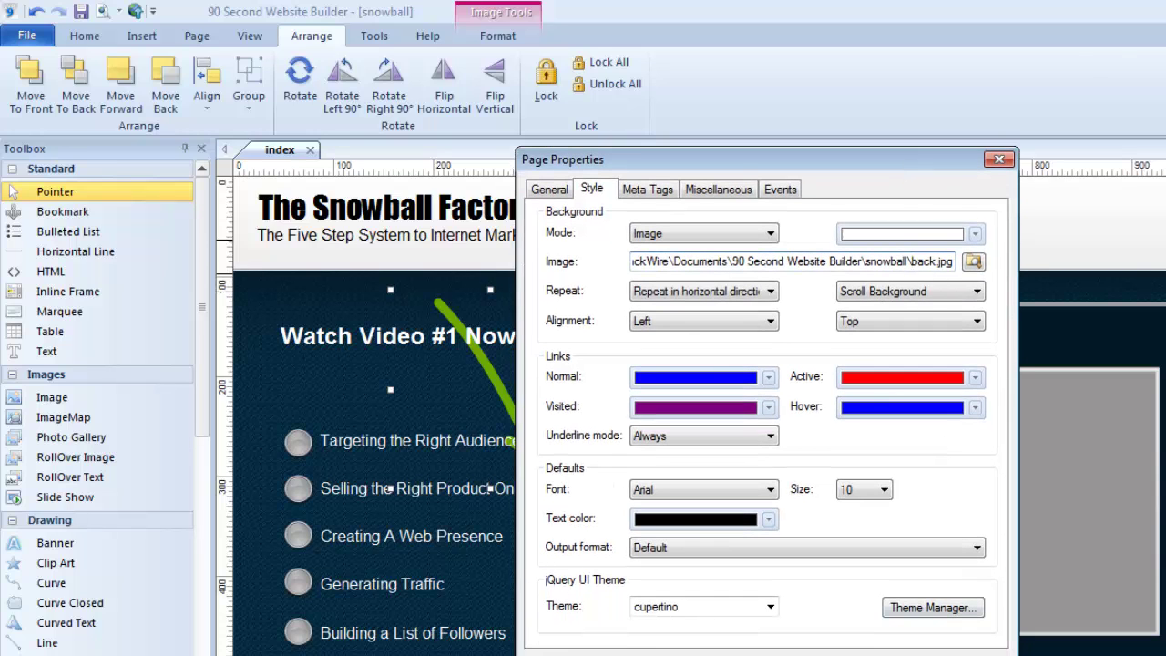
{"action": "key", "text": "Return"}
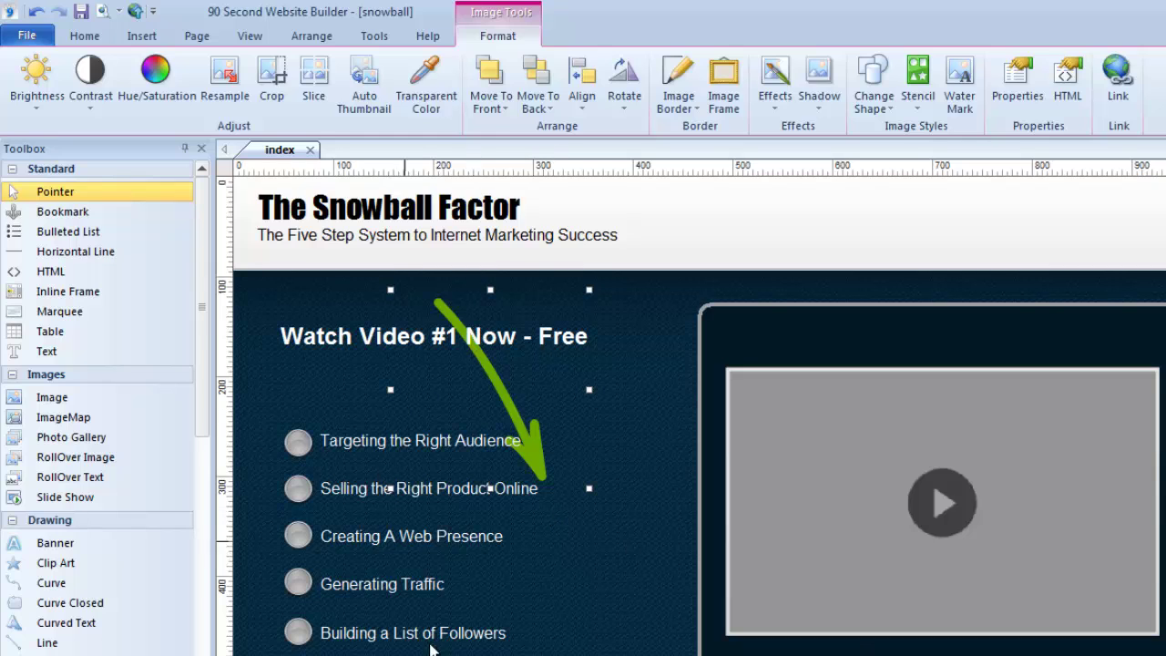
Bring the arrow image to the front and position it between the bullet list and the video player frame
{"action": "mouse_move", "coordinate": [502, 393]}
{"action": "left_mouse_down"}
{"action": "mouse_move", "coordinate": [567, 453]}
{"action": "mouse_move", "coordinate": [518, 407]}
{"action": "left_mouse_up"}
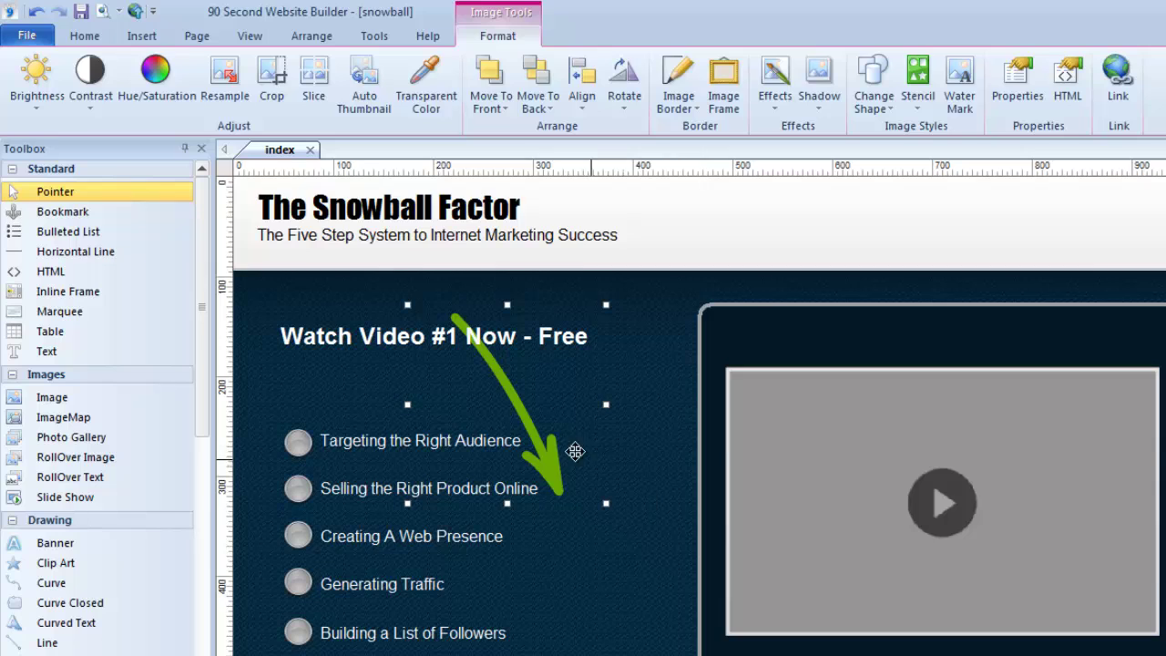
{"action": "left_click", "coordinate": [319, 41]}
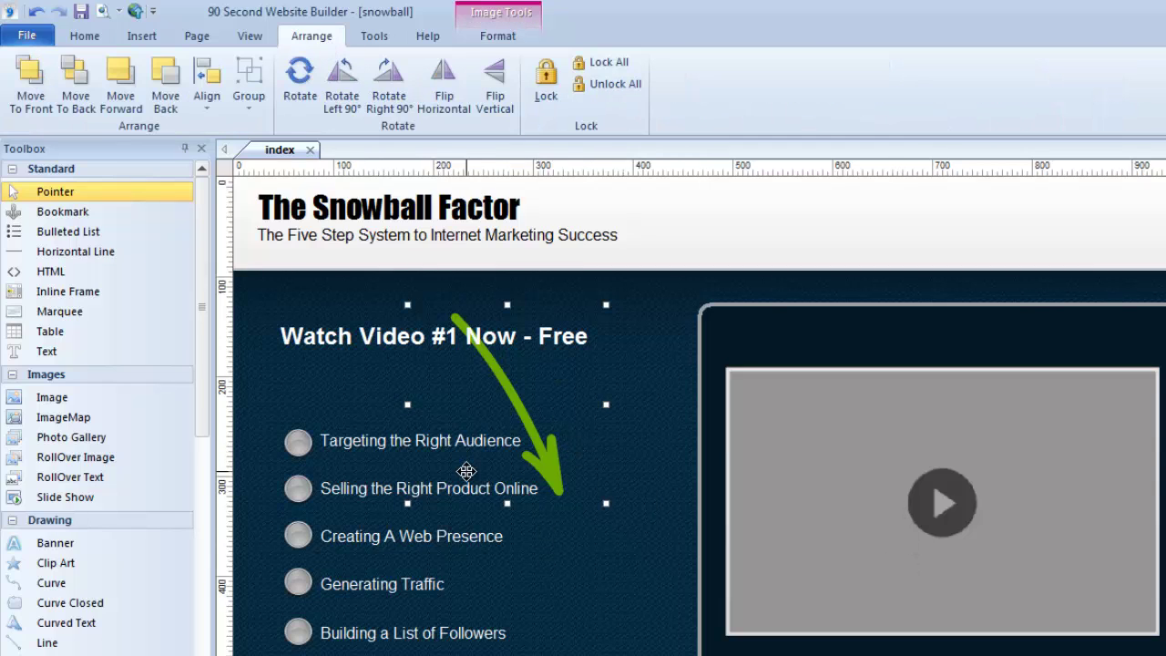
{"action": "left_click_drag", "start_coordinate": [507, 406], "coordinate": [703, 435]}
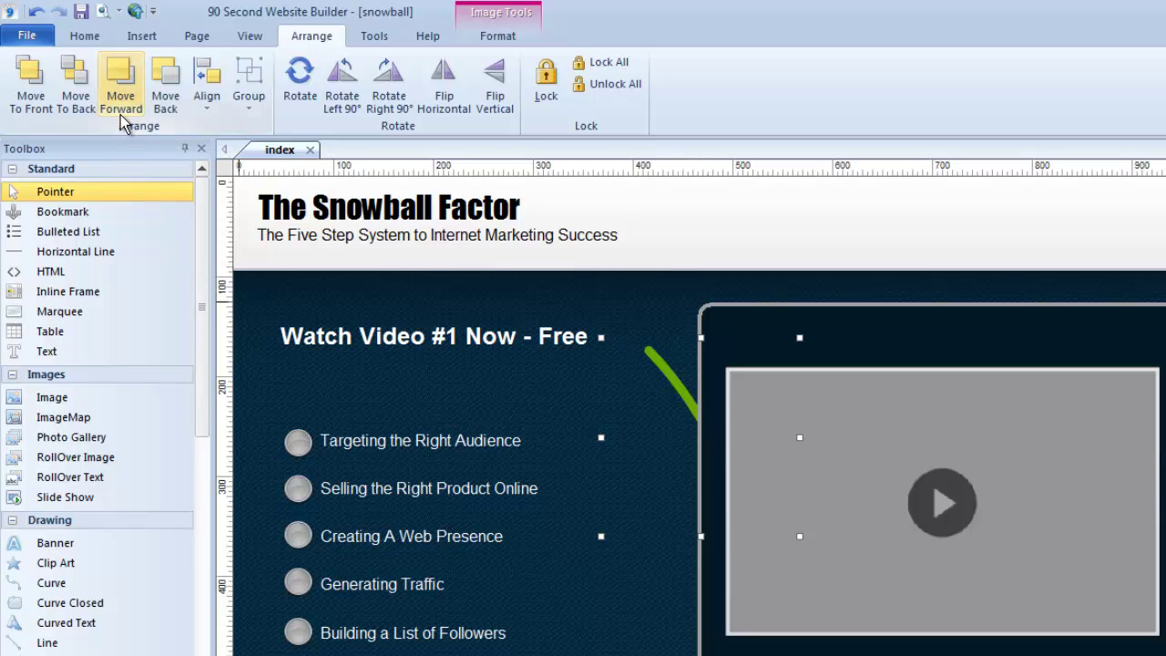
{"action": "left_click", "coordinate": [32, 103]}
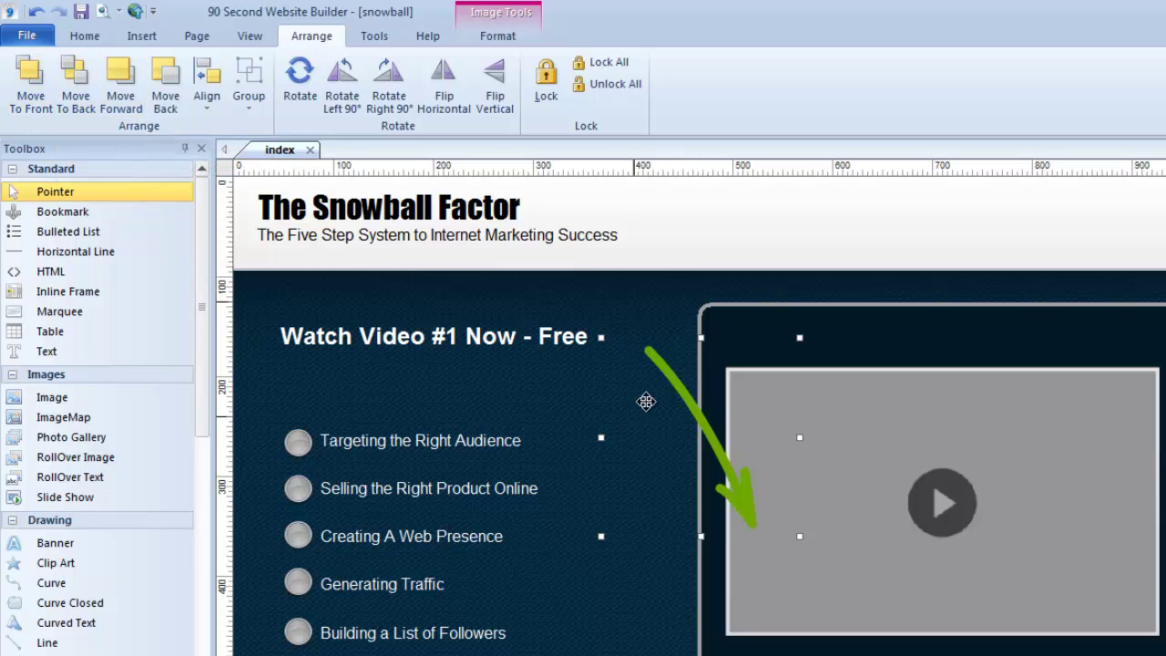
{"action": "left_click_drag", "start_coordinate": [663, 393], "coordinate": [617, 372]}
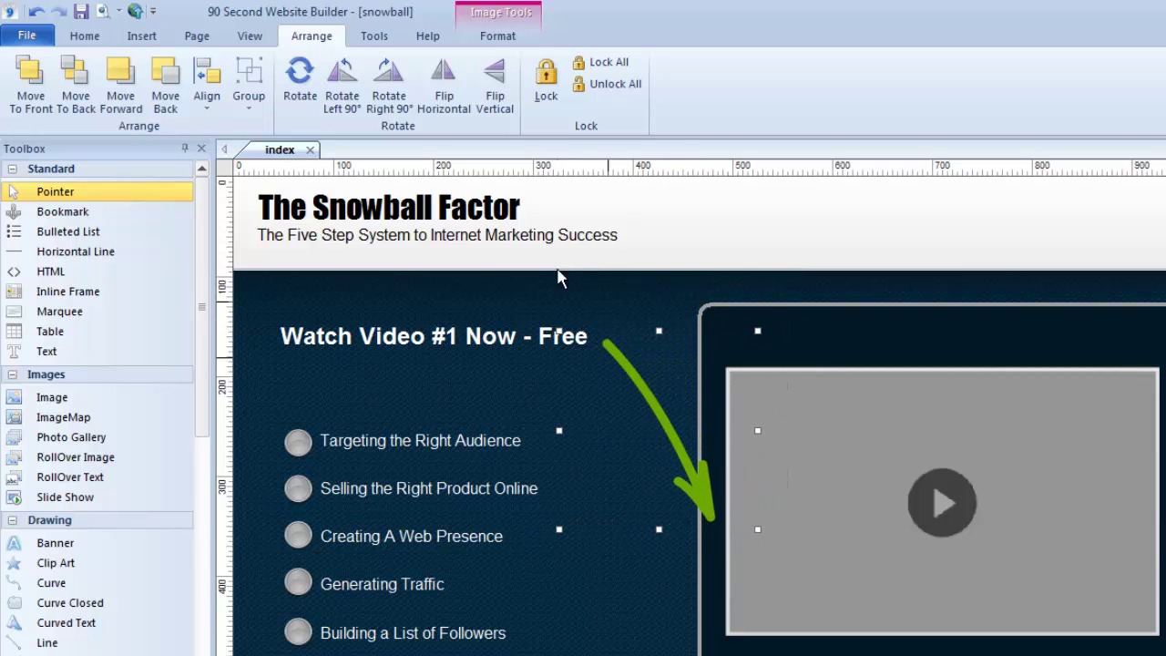
{"action": "left_click_drag", "start_coordinate": [656, 412], "coordinate": [614, 429]}
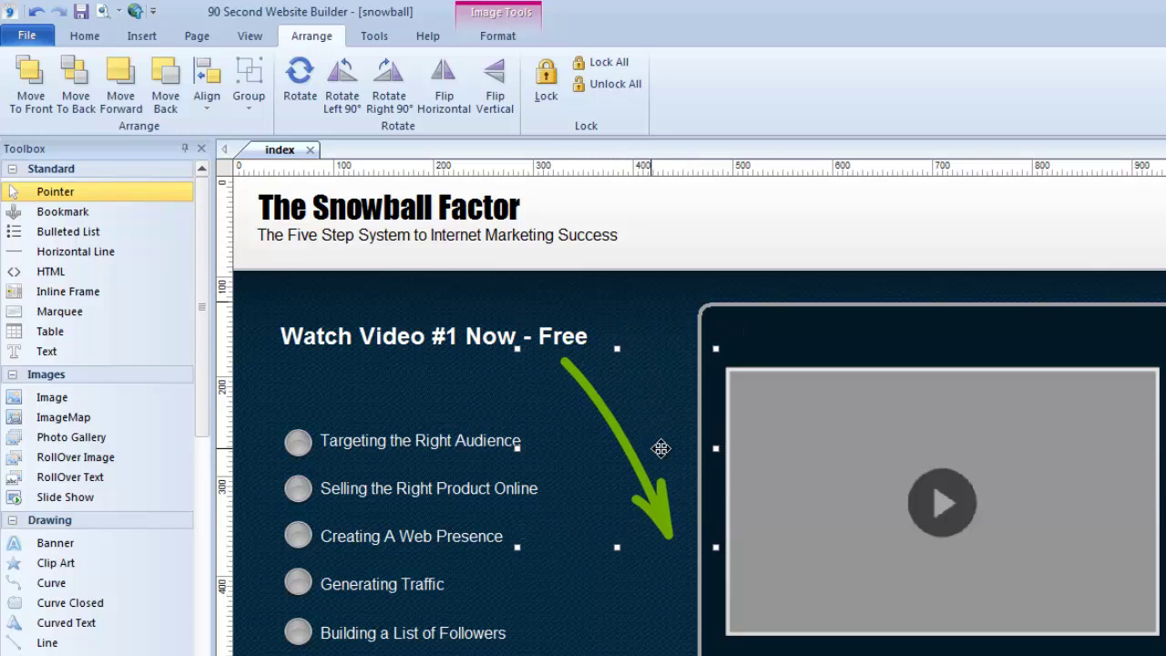
Rotate the arrow counter-clockwise to point from the heading to the video player, and fine-tune its position
{"action": "left_click", "coordinate": [303, 84]}
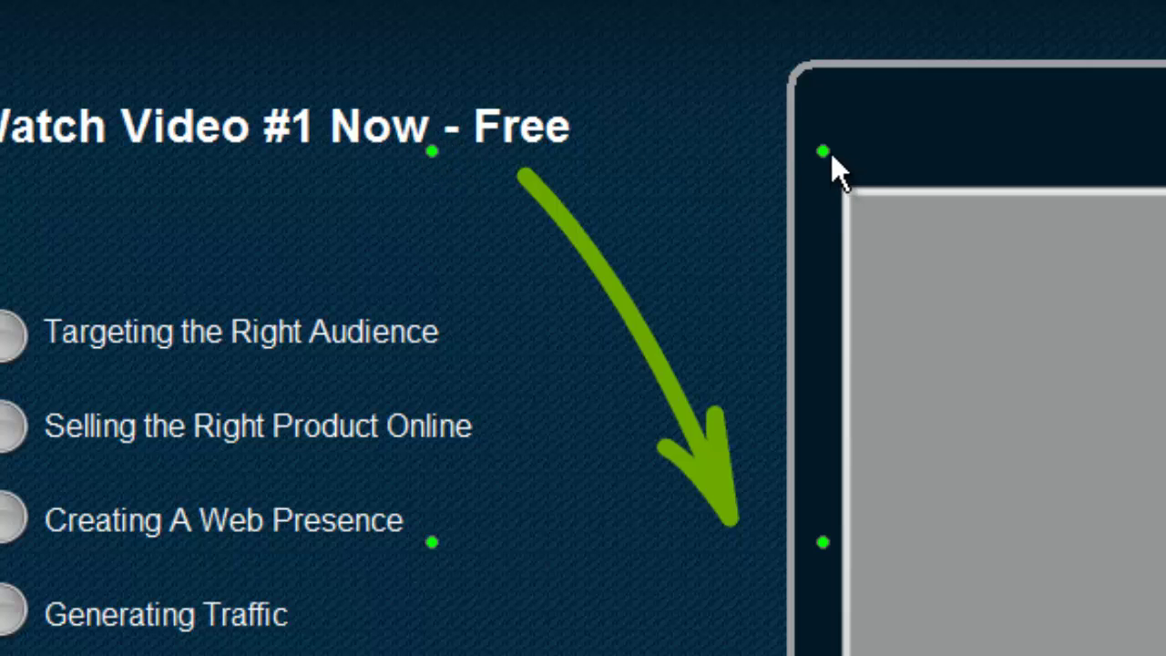
{"action": "left_click_drag", "start_coordinate": [822, 146], "coordinate": [623, 61]}
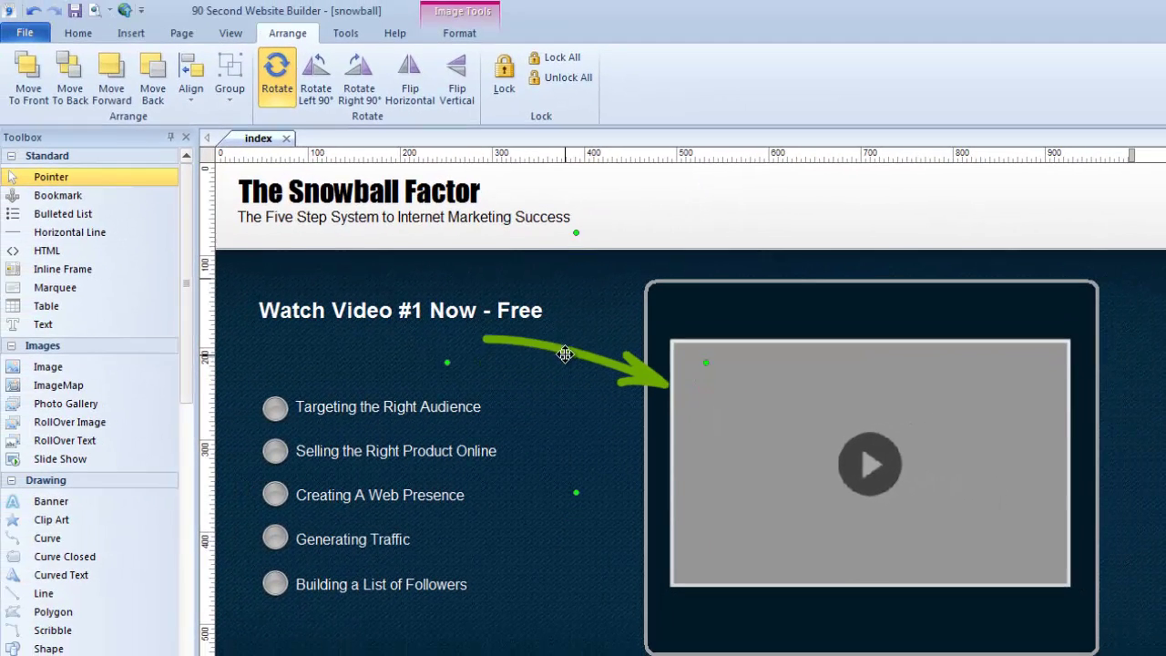
{"action": "left_click_drag", "start_coordinate": [565, 354], "coordinate": [577, 345]}
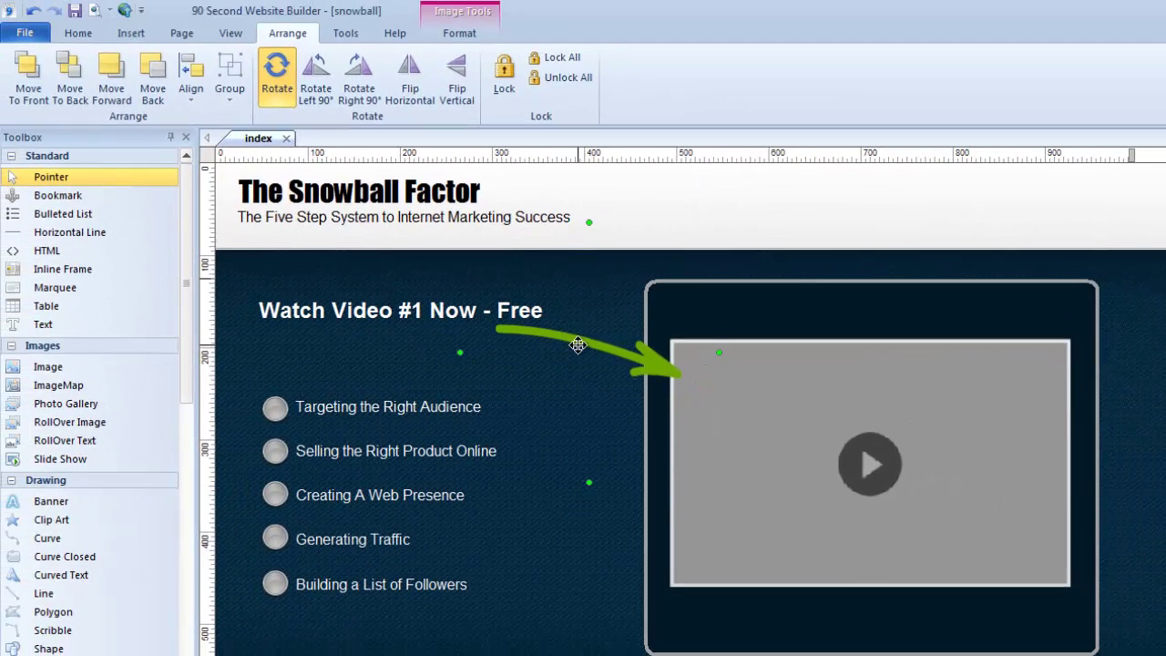
{"action": "left_click", "coordinate": [337, 347]}
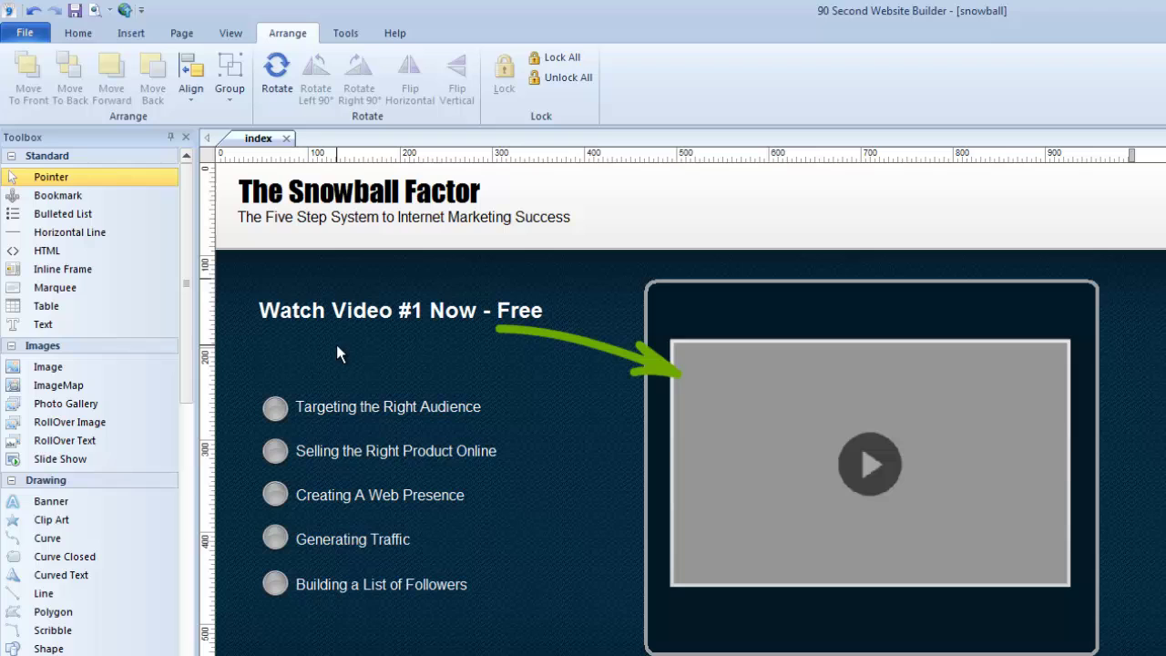
{"action": "left_click", "coordinate": [582, 348]}
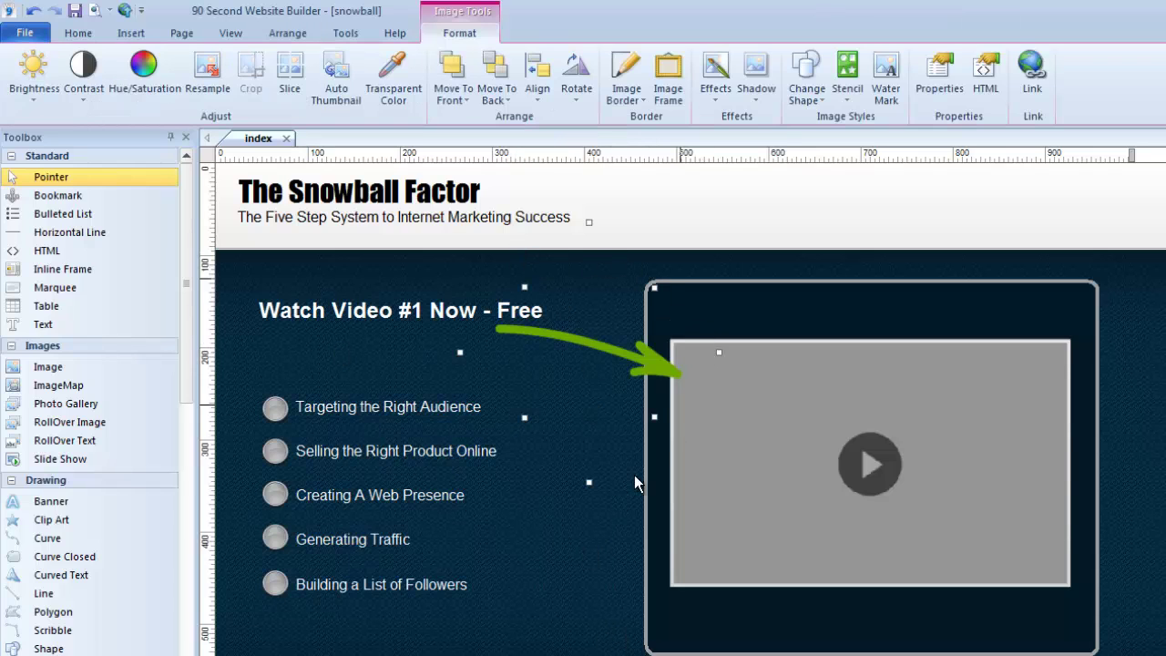
{"action": "mouse_move", "coordinate": [581, 334]}
{"action": "left_mouse_down"}
{"action": "mouse_move", "coordinate": [510, 387]}
{"action": "mouse_move", "coordinate": [583, 355]}
{"action": "mouse_move", "coordinate": [591, 336]}
{"action": "mouse_move", "coordinate": [592, 350]}
{"action": "mouse_move", "coordinate": [586, 331]}
{"action": "mouse_move", "coordinate": [587, 345]}
{"action": "left_mouse_up"}
Look at the object locking options and select the arrow, list texts and bullet circles one by one
{"action": "left_click", "coordinate": [287, 33]}
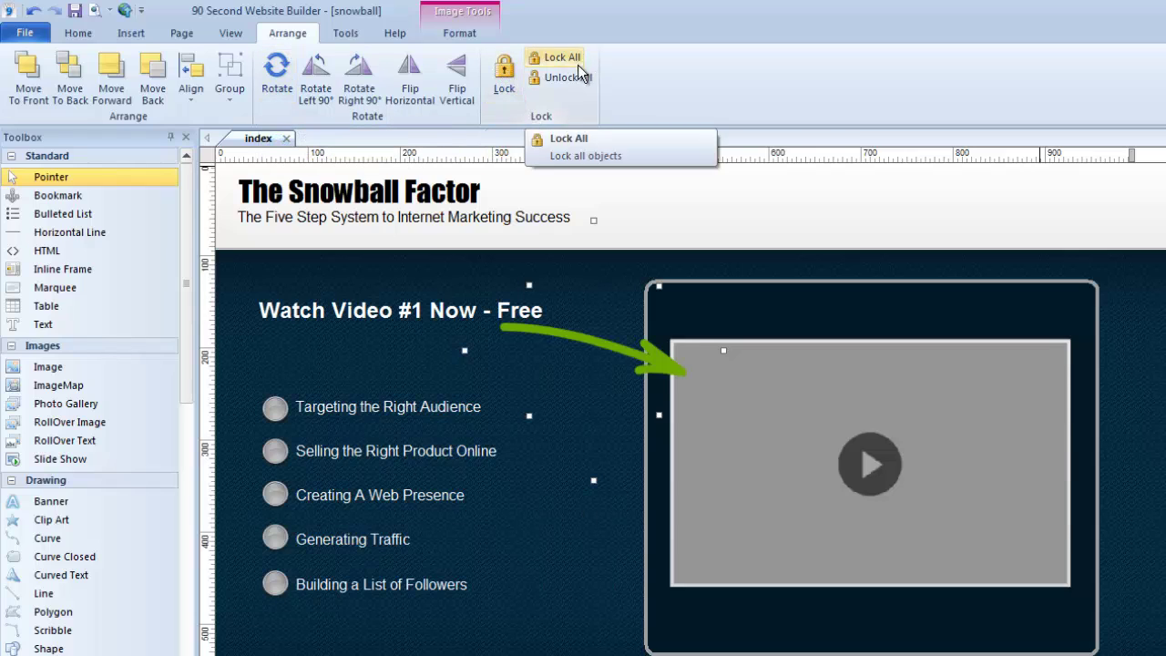
{"action": "left_click", "coordinate": [680, 210]}
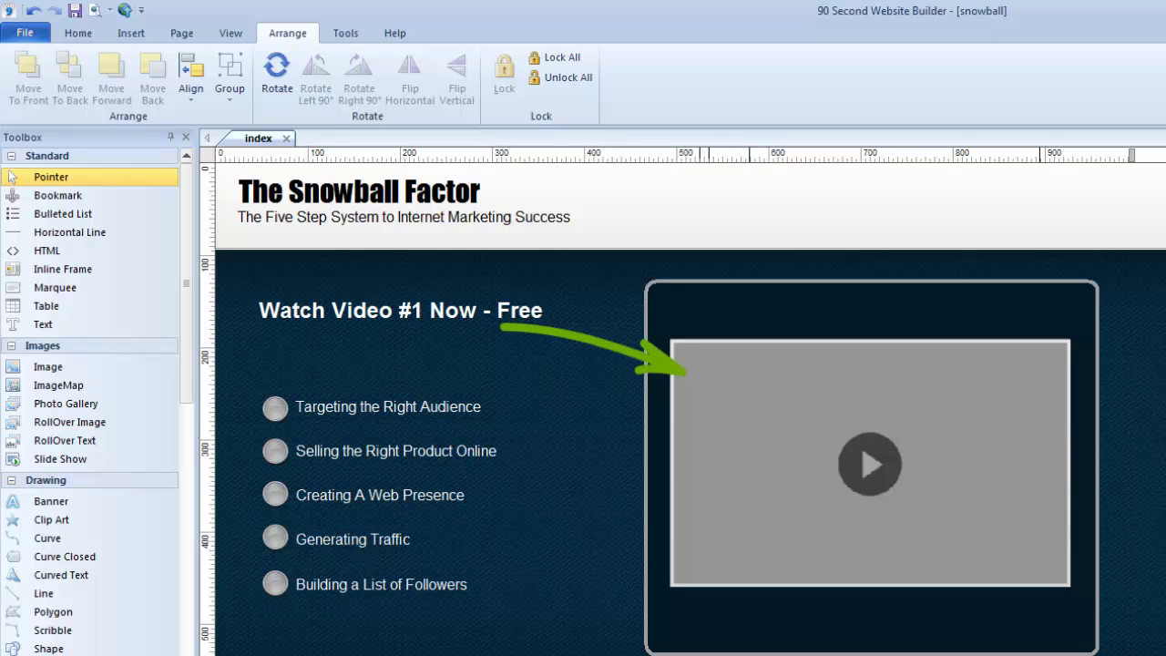
{"action": "left_click", "coordinate": [575, 340]}
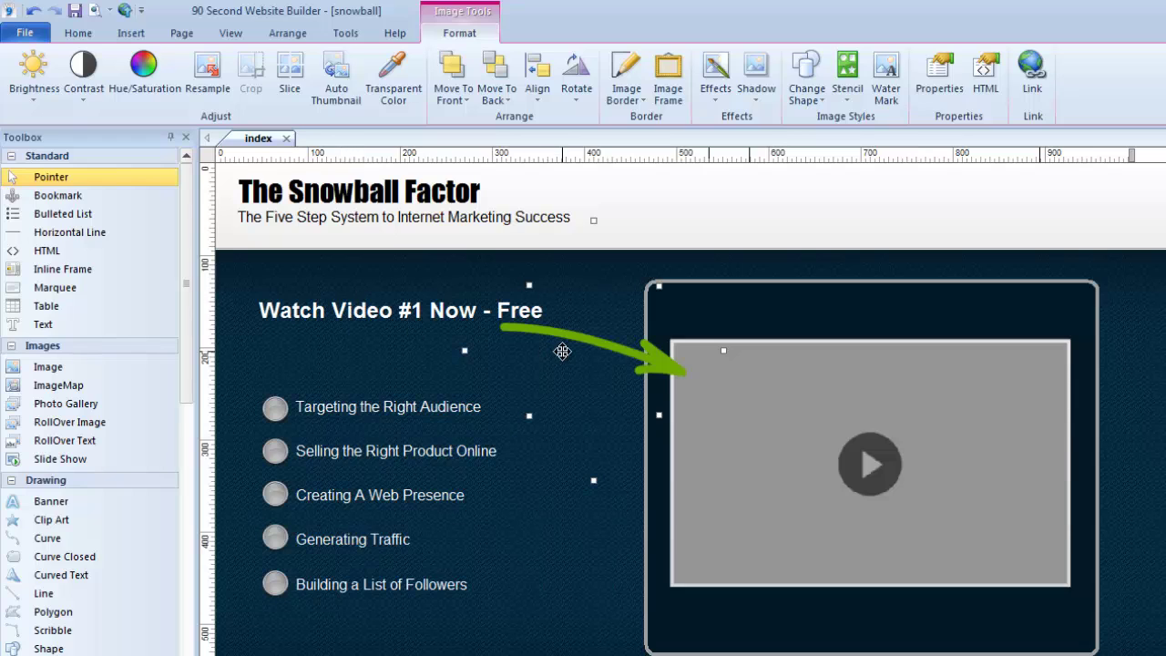
{"action": "left_click", "coordinate": [399, 319]}
{"action": "left_click", "coordinate": [333, 410]}
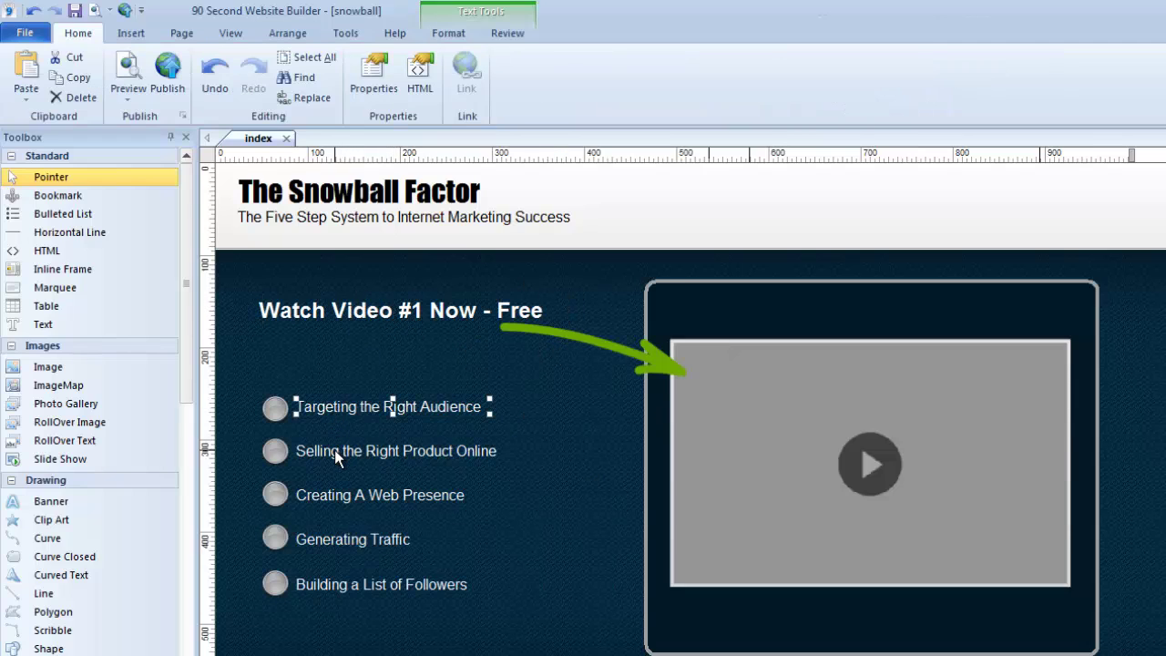
{"action": "left_click", "coordinate": [334, 451]}
{"action": "left_click", "coordinate": [330, 494]}
{"action": "left_click", "coordinate": [275, 408]}
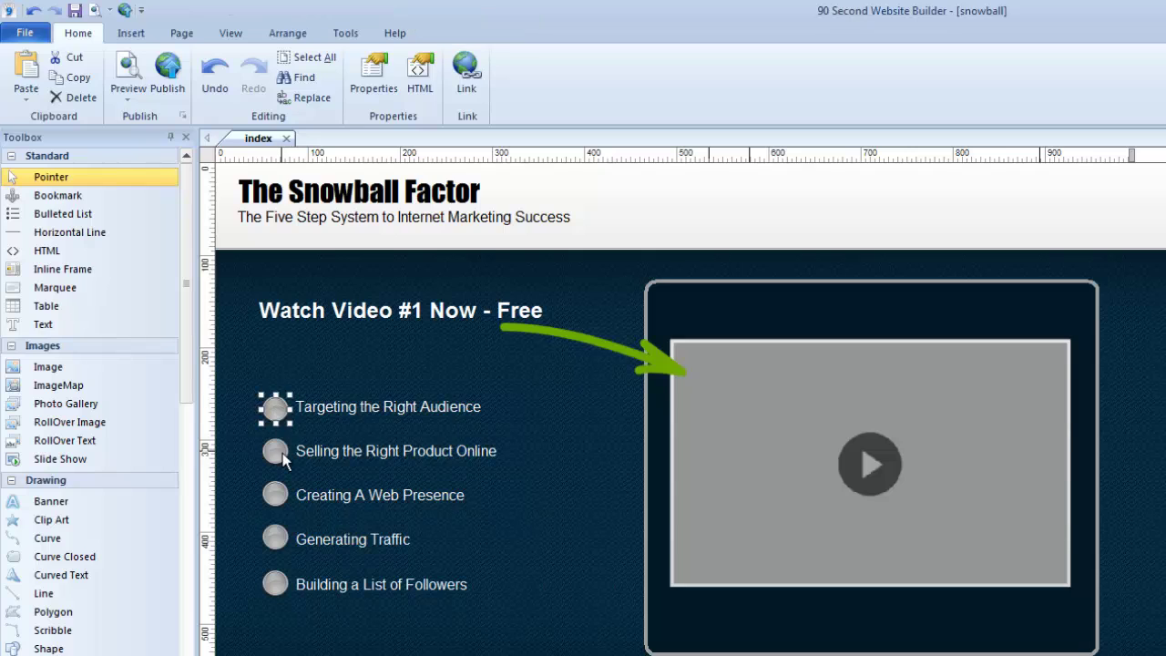
{"action": "left_click", "coordinate": [275, 451]}
{"action": "left_click", "coordinate": [274, 491]}
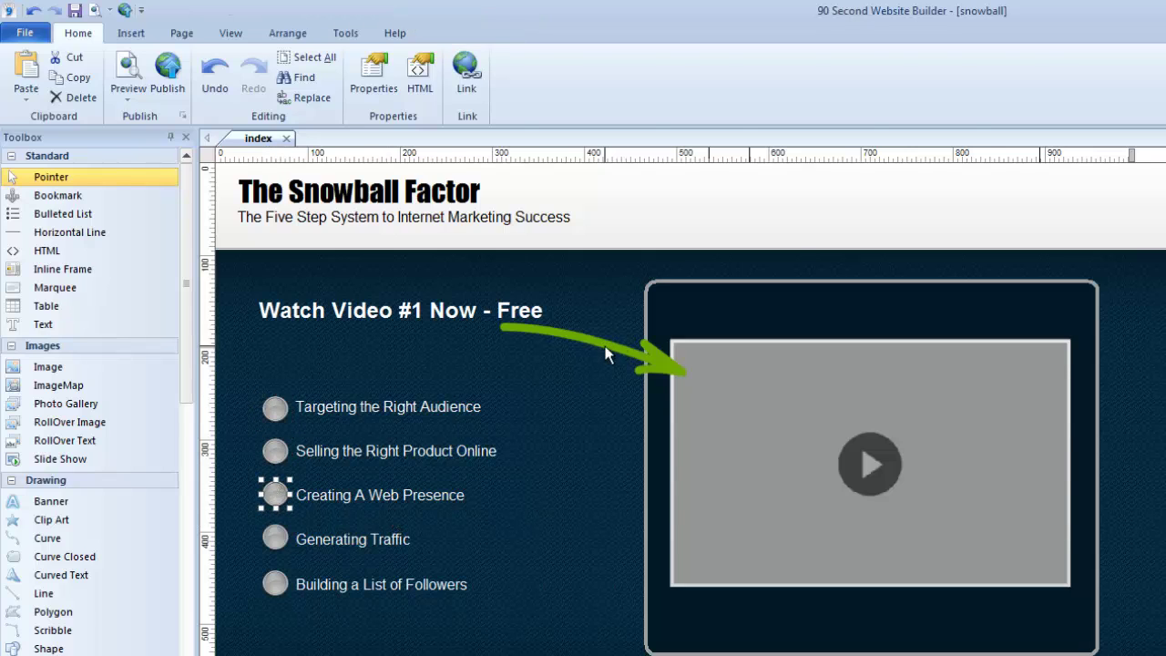
Move the arrow down beside the bullet list, then select it with the first two list texts and shift them slightly together
{"action": "left_click_drag", "start_coordinate": [607, 353], "coordinate": [517, 422]}
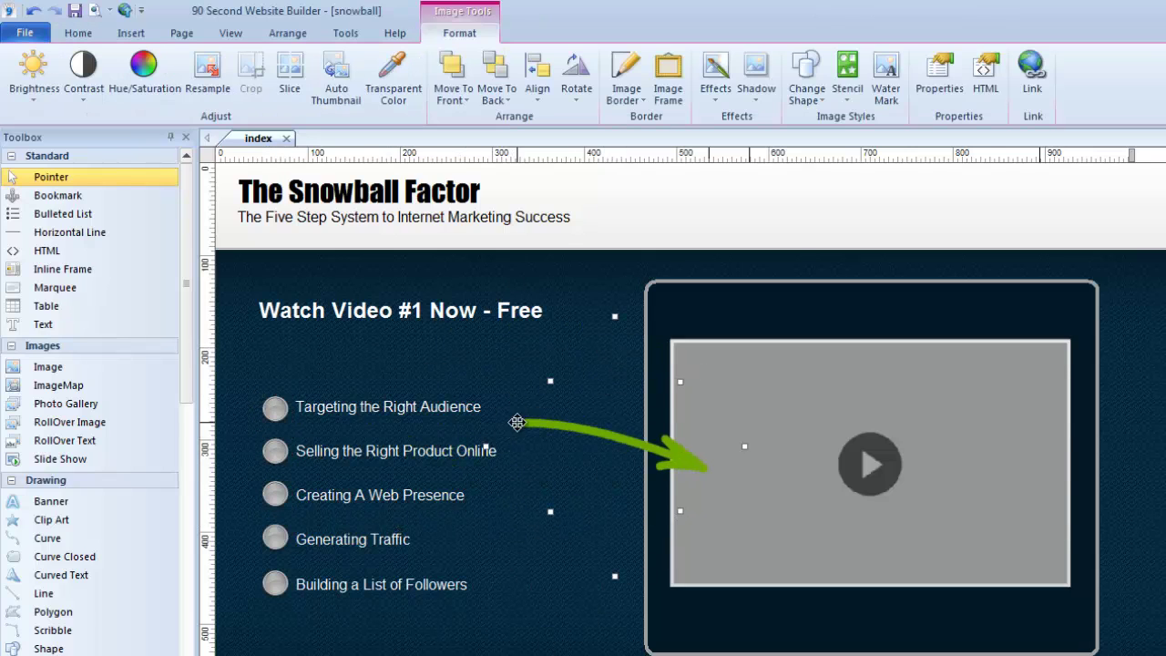
{"action": "left_click_drag", "start_coordinate": [327, 370], "coordinate": [622, 476]}
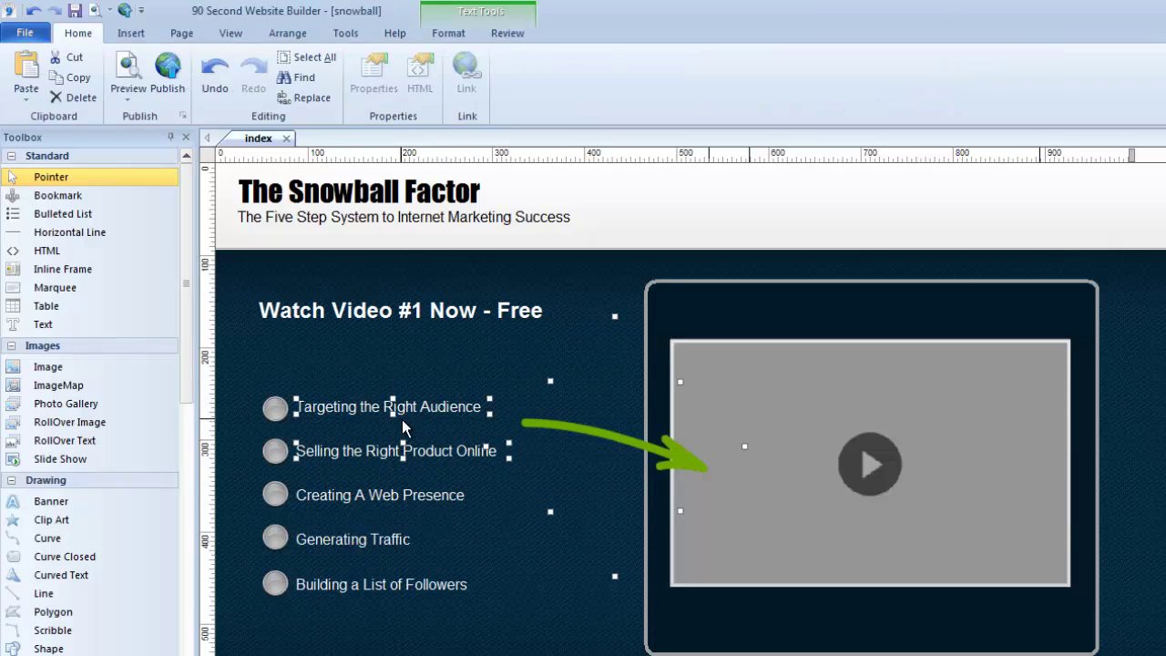
{"action": "mouse_move", "coordinate": [414, 408]}
{"action": "left_mouse_down"}
{"action": "mouse_move", "coordinate": [382, 327]}
{"action": "mouse_move", "coordinate": [480, 395]}
{"action": "mouse_move", "coordinate": [420, 393]}
{"action": "mouse_move", "coordinate": [418, 410]}
{"action": "left_mouse_up"}
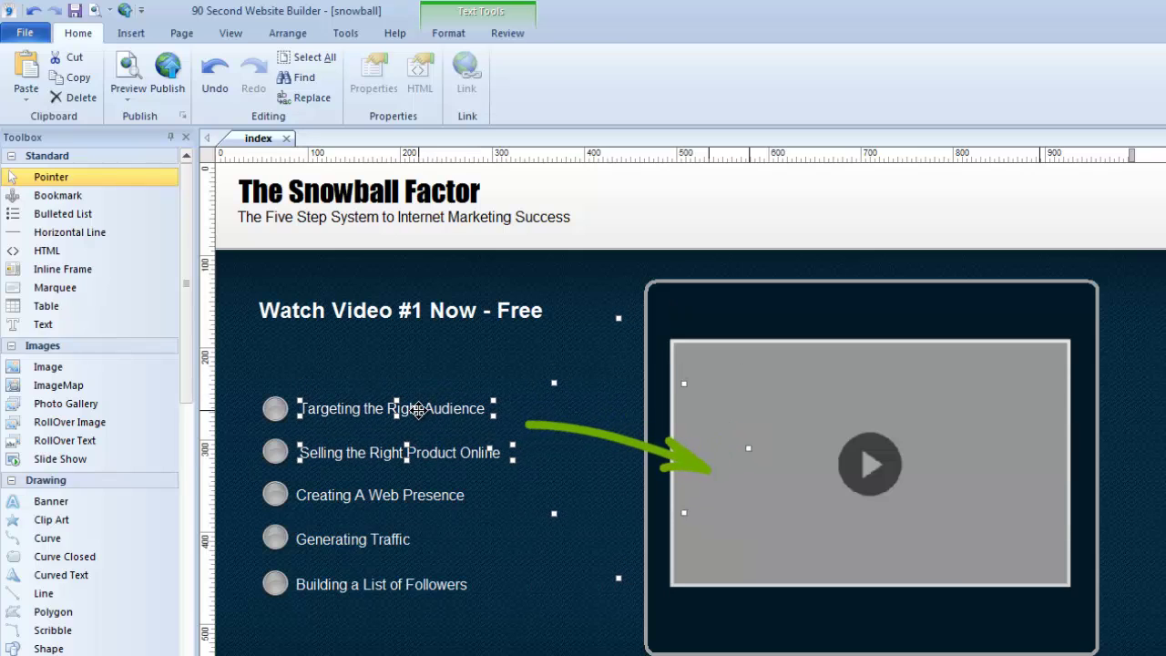
{"action": "left_click", "coordinate": [321, 467]}
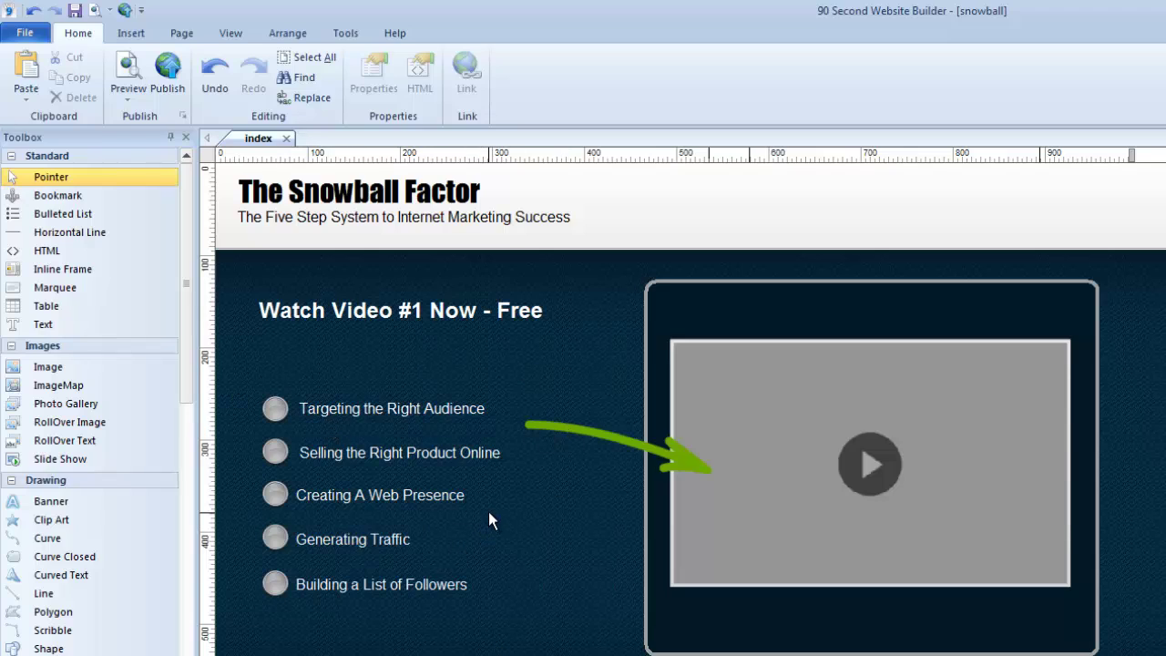
Move the arrow up beside the Watch Video #1 heading so it points into the video player, and clear the selection
{"action": "left_click", "coordinate": [592, 448]}
{"action": "left_click_drag", "start_coordinate": [592, 448], "coordinate": [645, 337]}
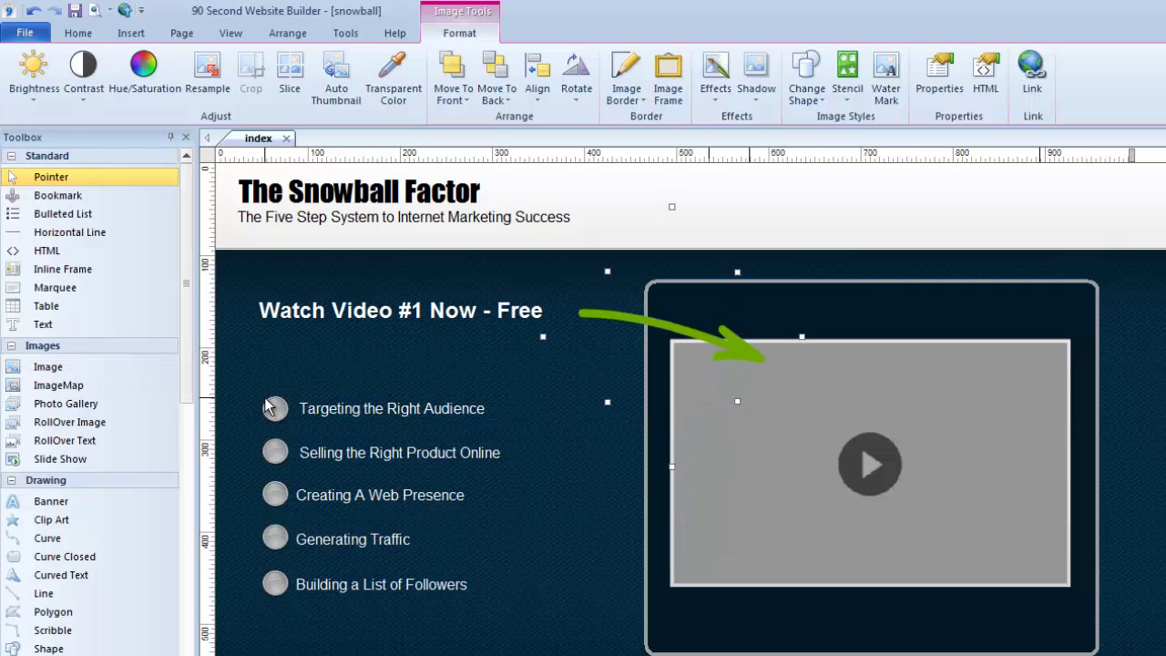
{"action": "left_click_drag", "start_coordinate": [239, 358], "coordinate": [557, 647]}
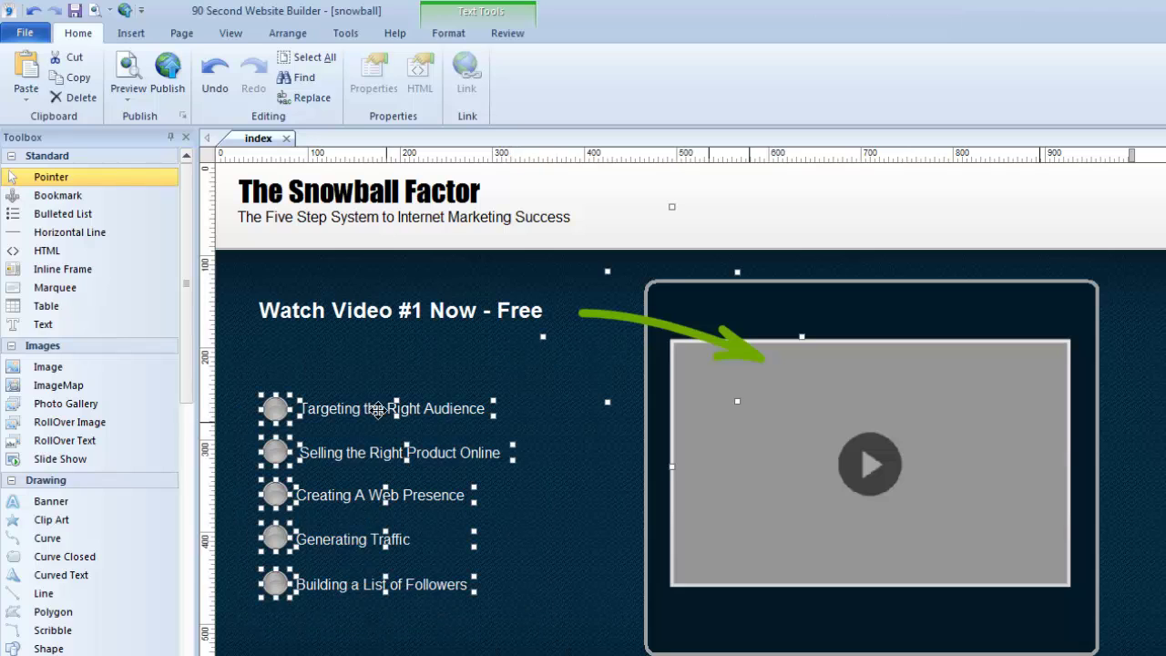
{"action": "left_click", "coordinate": [251, 343]}
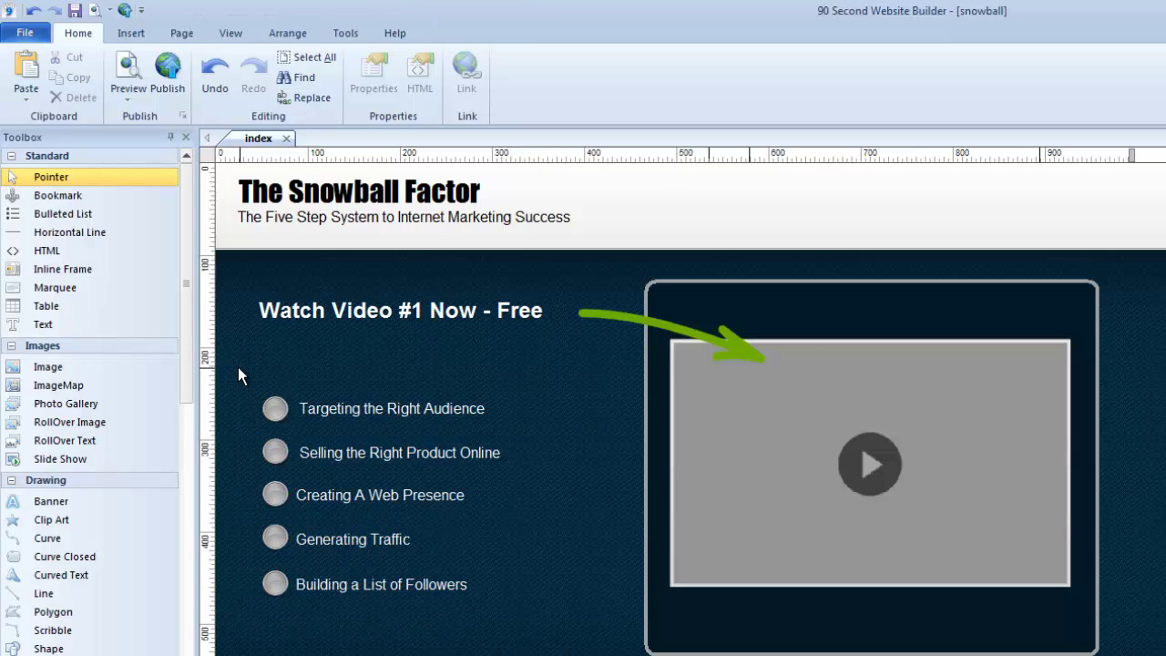
Select all five bullet circles and their texts without the arrow, lock them, and clear the selection
{"action": "left_click_drag", "start_coordinate": [237, 367], "coordinate": [520, 646]}
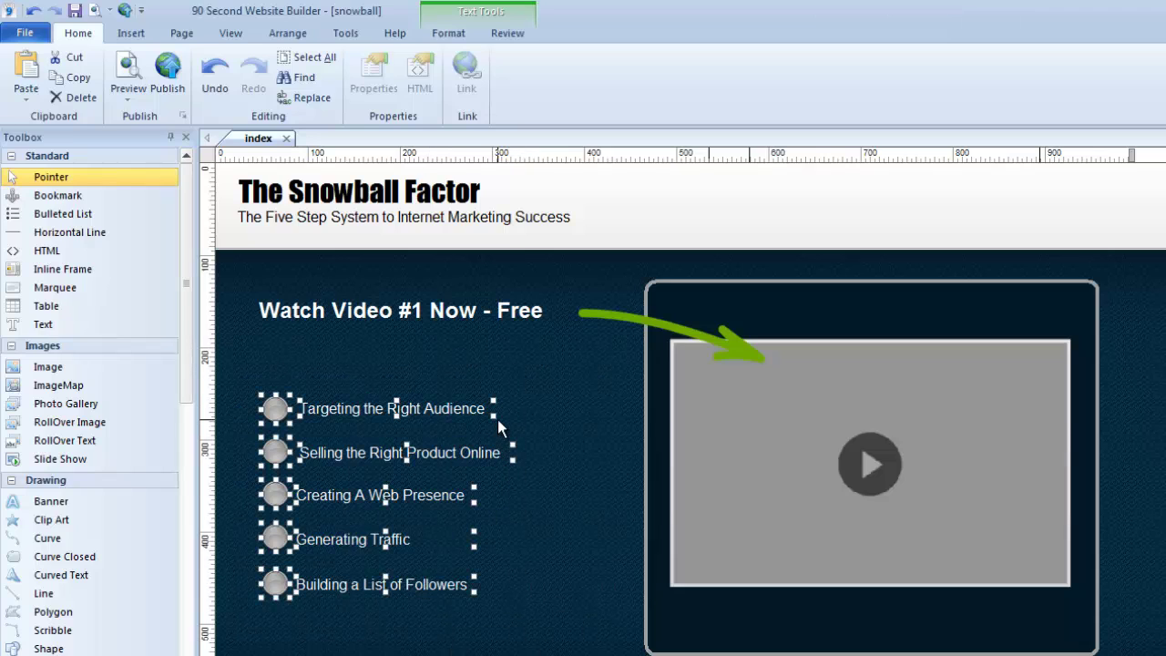
{"action": "left_click", "coordinate": [288, 35]}
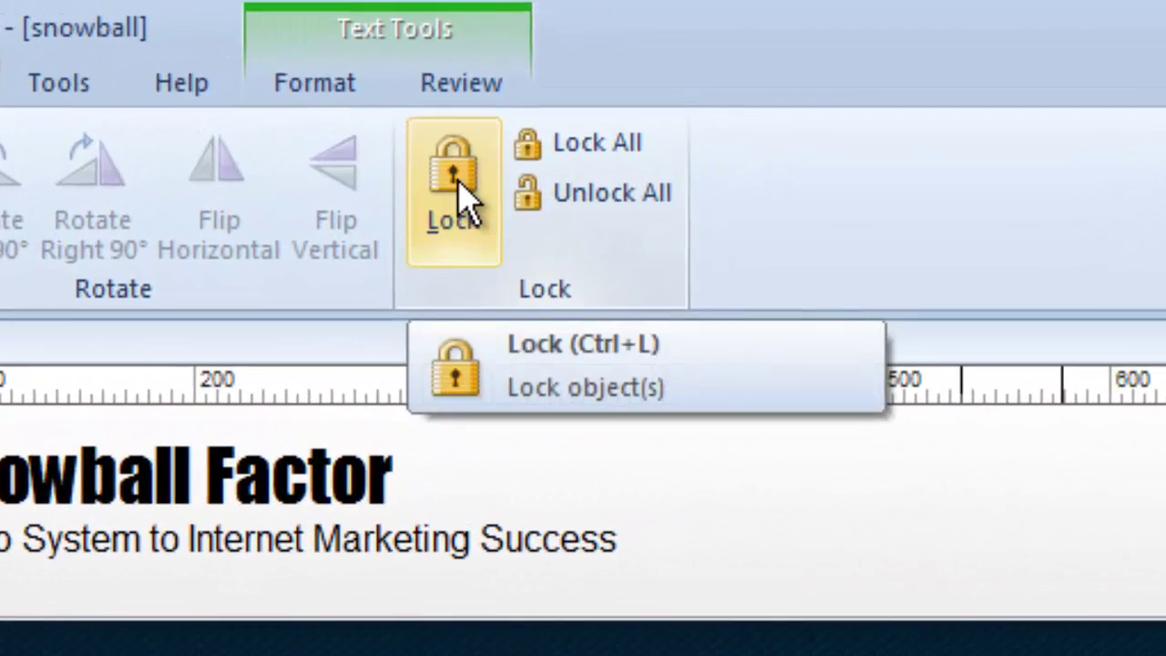
{"action": "left_click", "coordinate": [460, 191]}
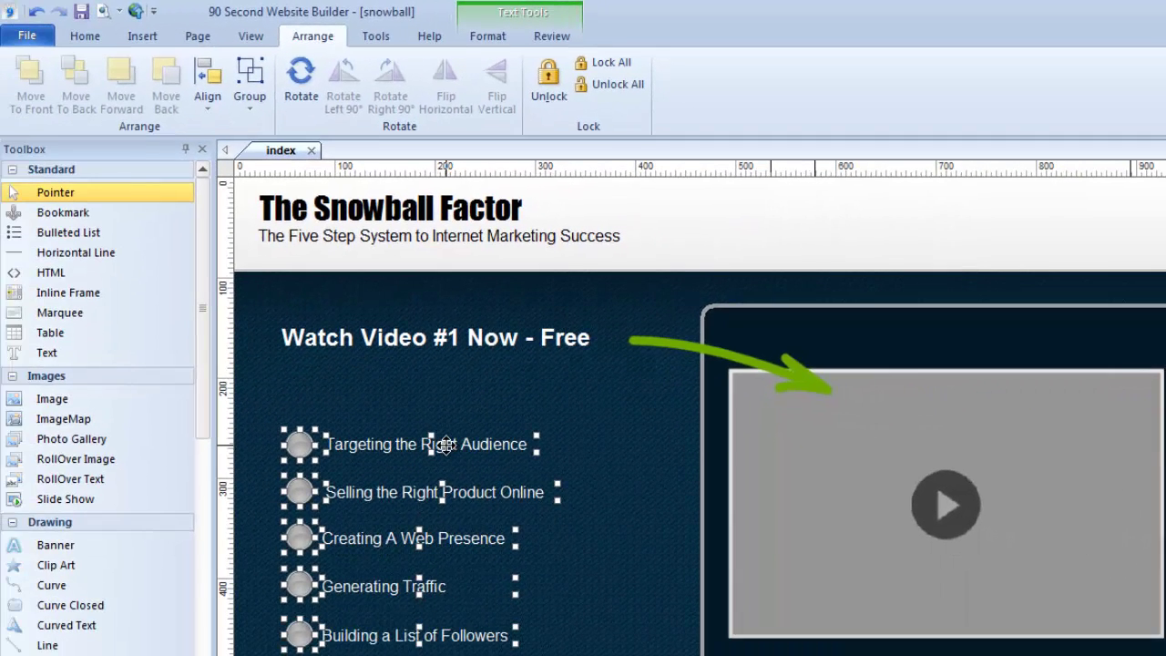
{"action": "key", "text": "Escape"}
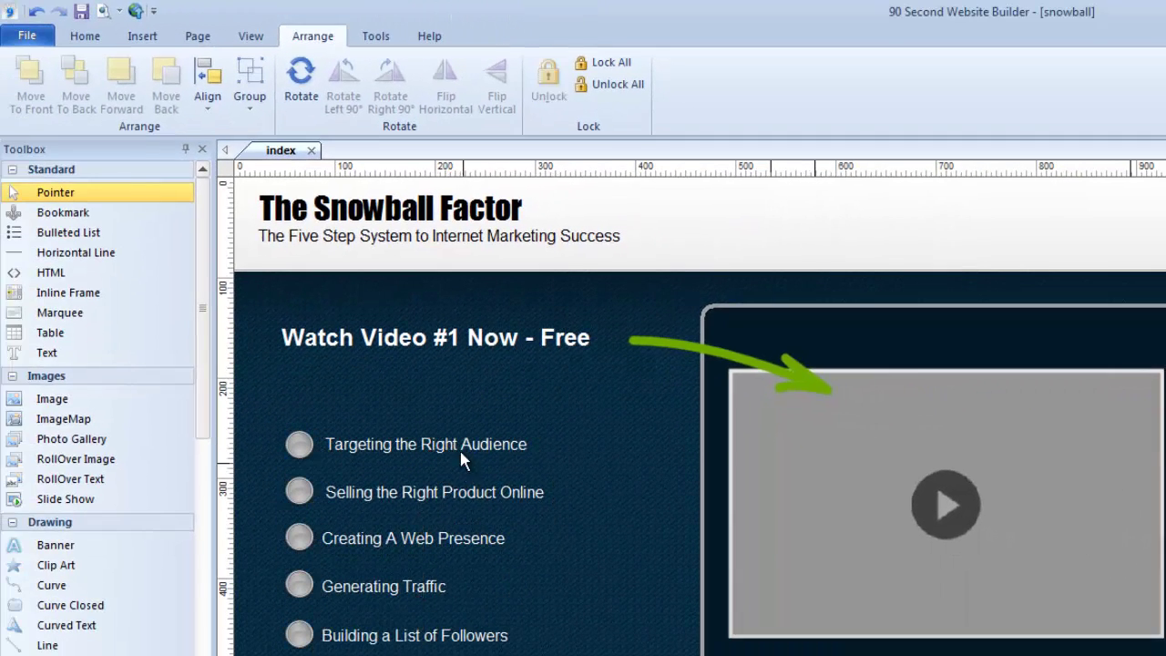
Check how the locked bullet circles and list texts respond to individual selection and to an area selection
{"action": "left_click", "coordinate": [457, 440]}
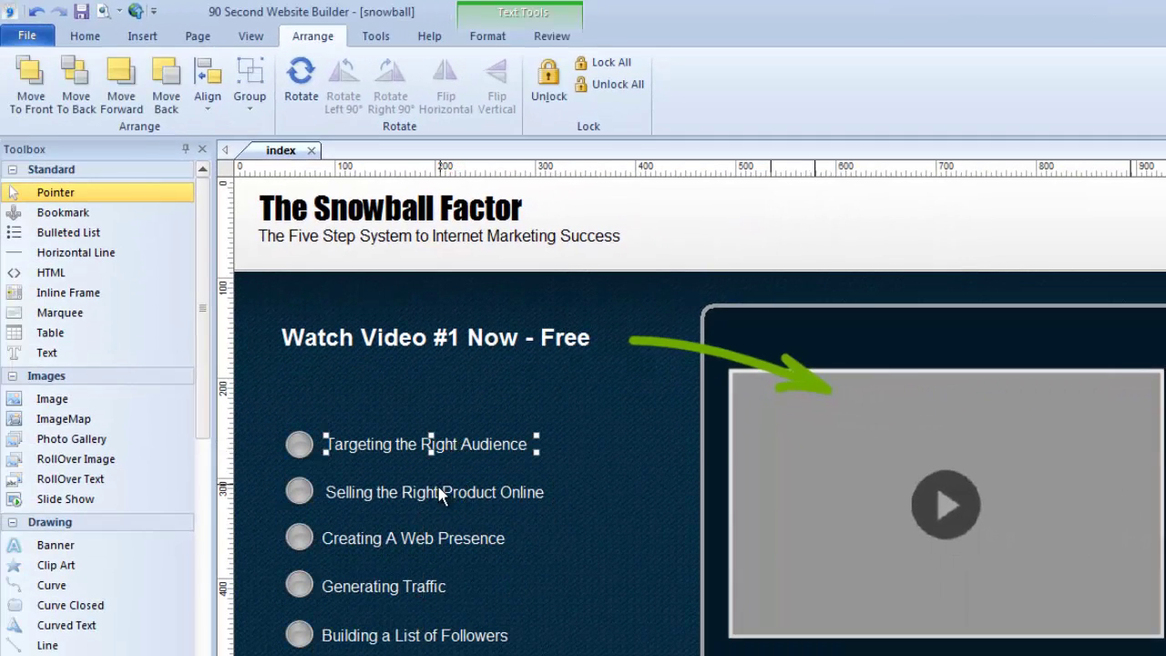
{"action": "left_click", "coordinate": [441, 492]}
{"action": "left_click", "coordinate": [435, 441]}
{"action": "left_click", "coordinate": [297, 443]}
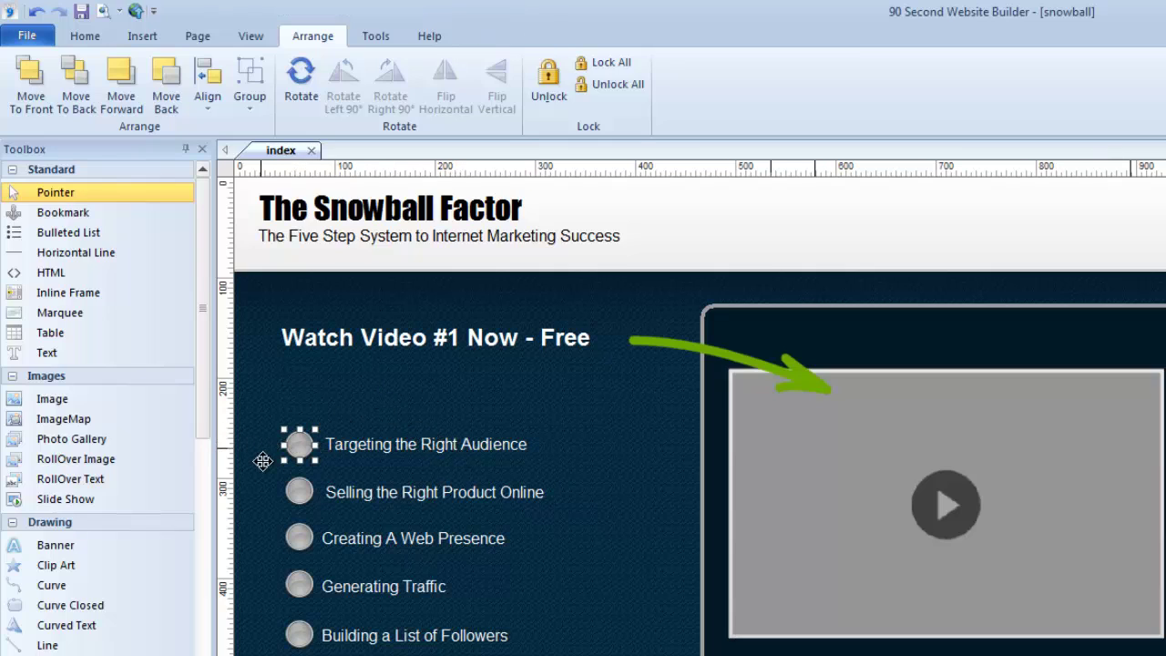
{"action": "left_click", "coordinate": [301, 492]}
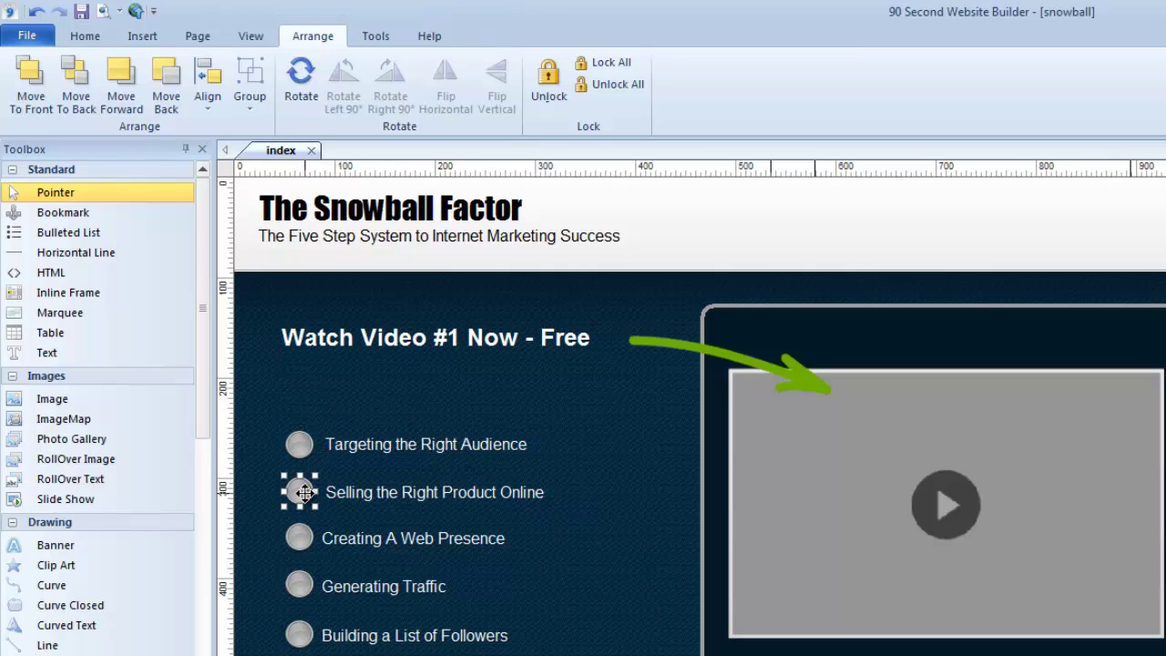
{"action": "left_click", "coordinate": [385, 494]}
{"action": "left_click", "coordinate": [322, 381]}
{"action": "left_click_drag", "start_coordinate": [339, 441], "coordinate": [545, 560]}
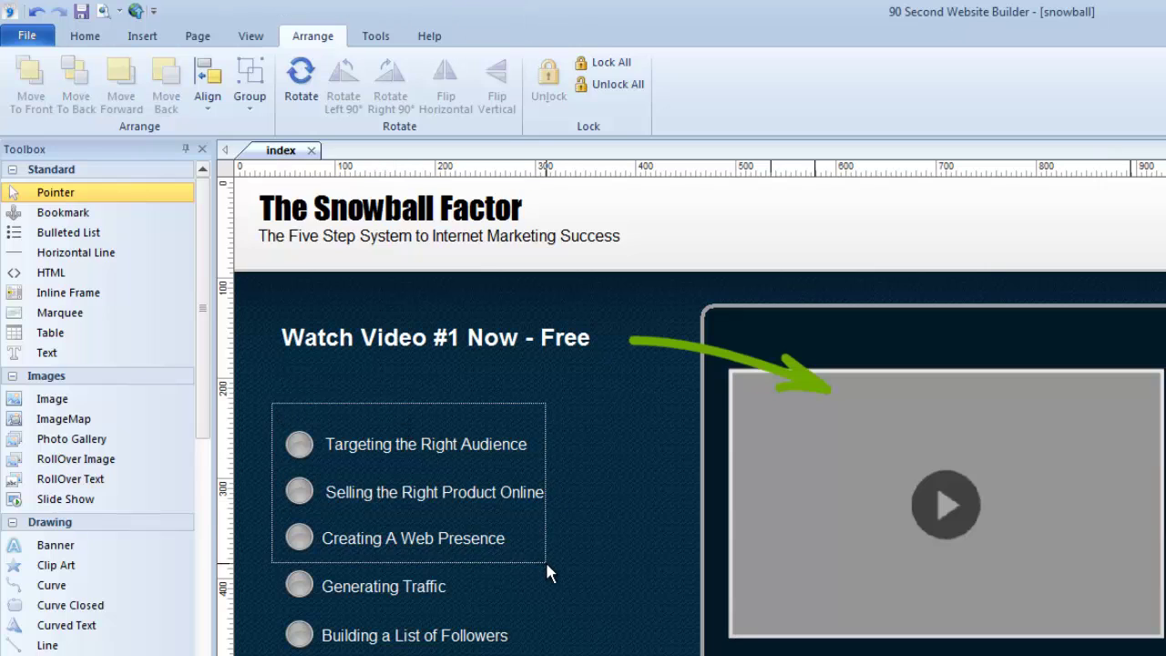
{"action": "left_click", "coordinate": [468, 374]}
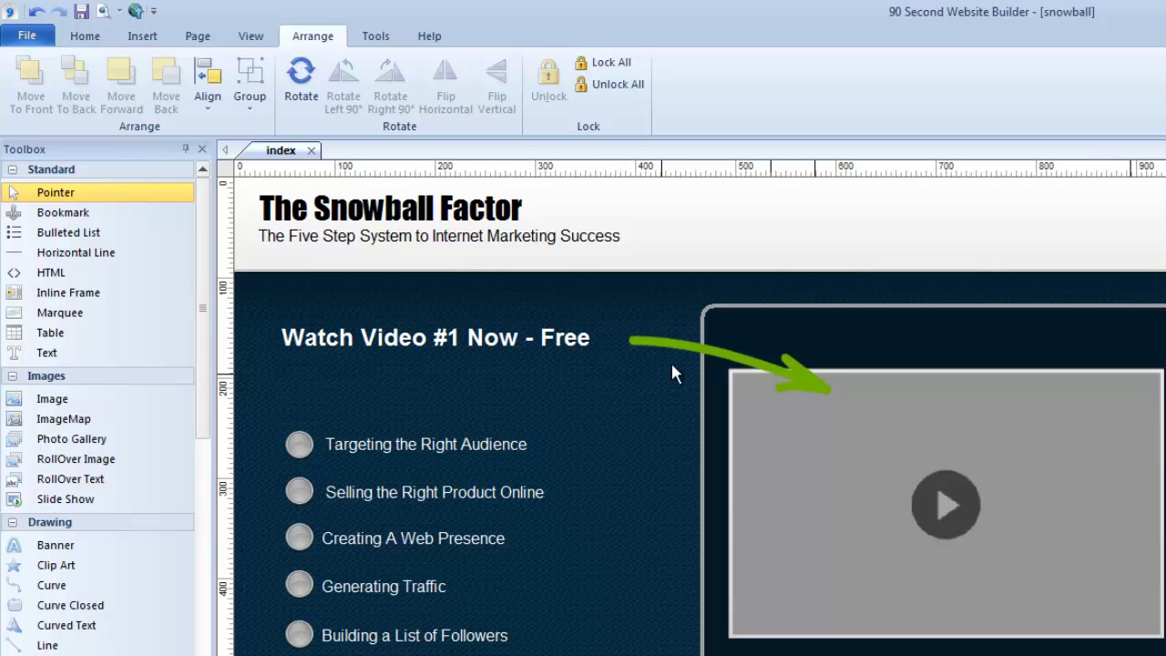
Move the arrow between the heading and the bullet list with its tip at the video player frame, and show its locking options
{"action": "left_click_drag", "start_coordinate": [681, 357], "coordinate": [549, 385]}
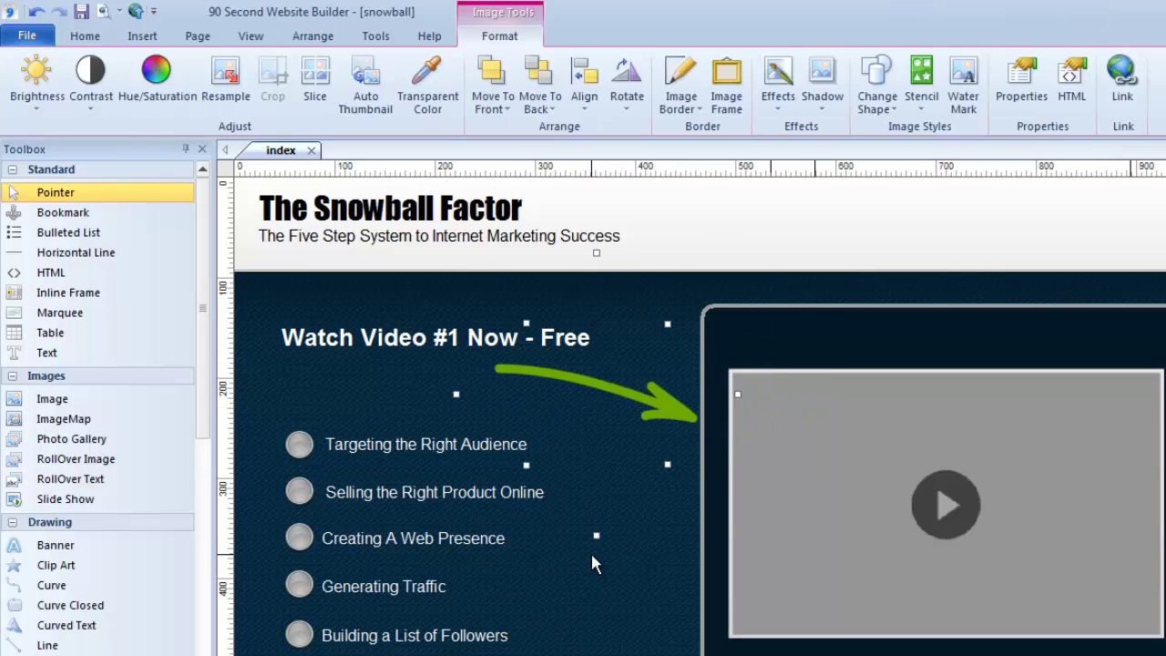
{"action": "left_click", "coordinate": [314, 36]}
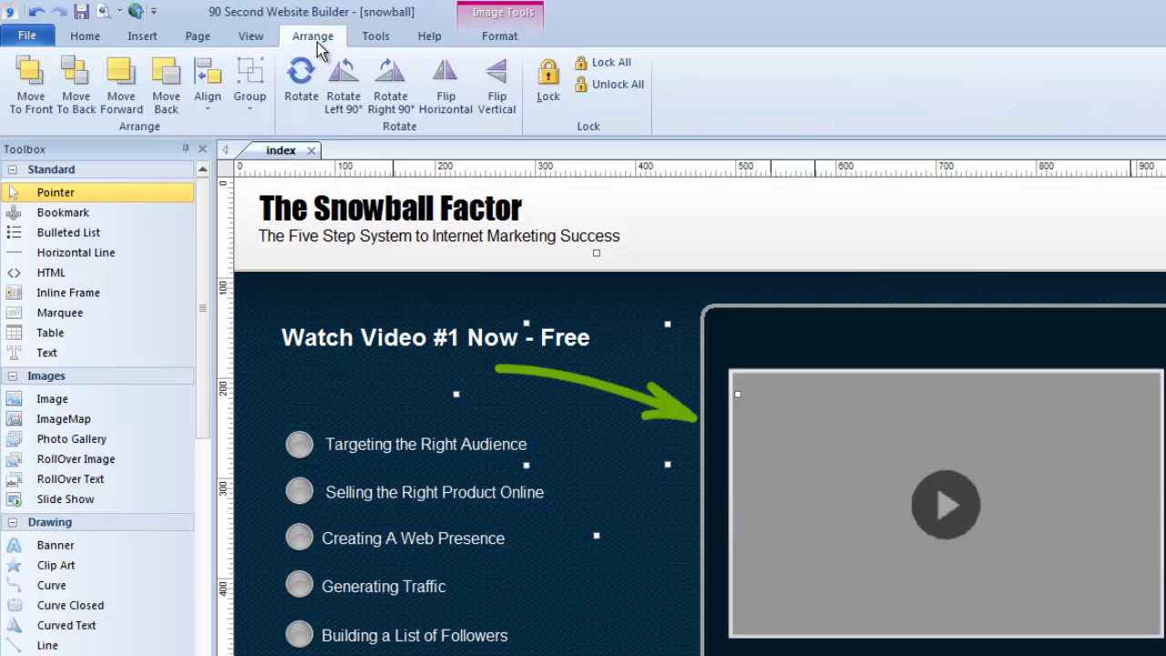